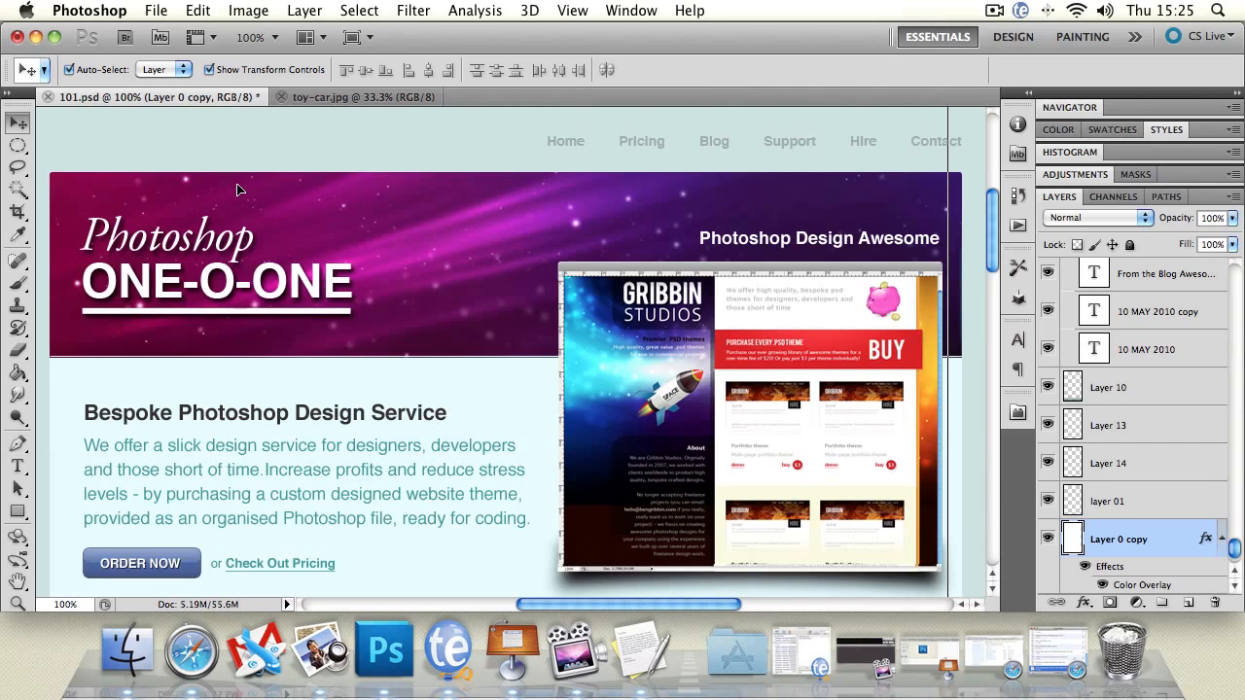
Turn off Auto-Select and select the copyright, Photoshop and one-o-one text layers one at a time from the layer list
left_click(268, 272)
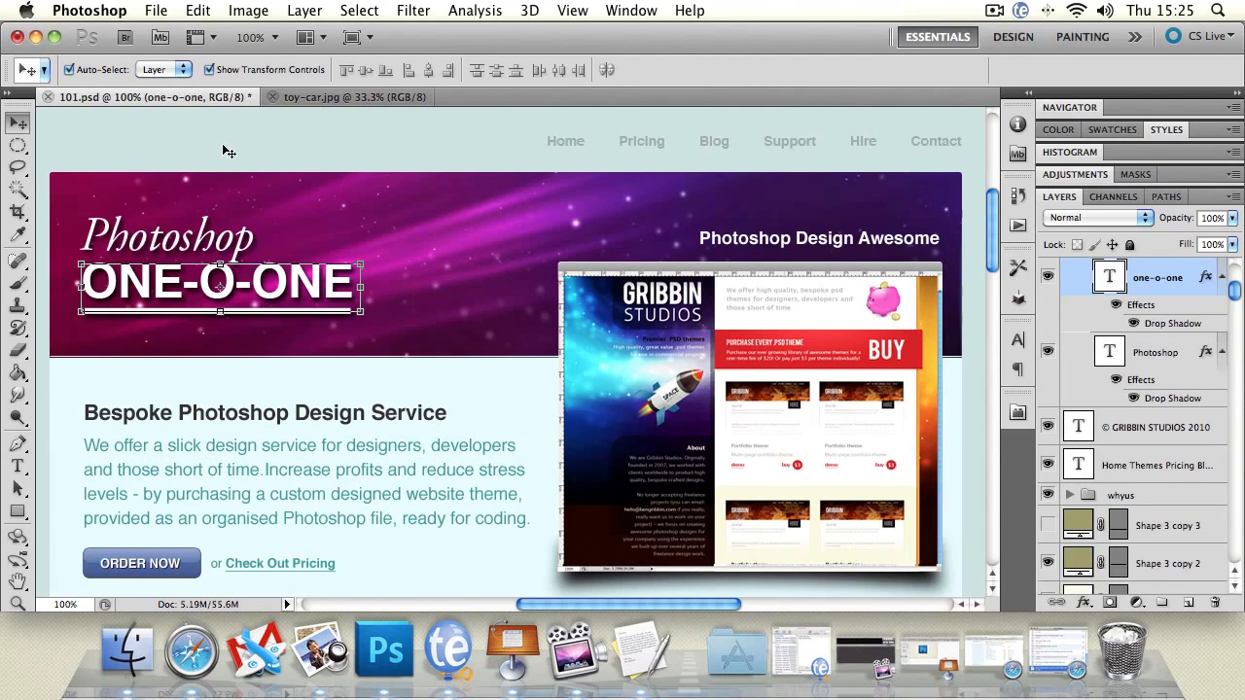
left_click(68, 70)
left_click(1170, 428)
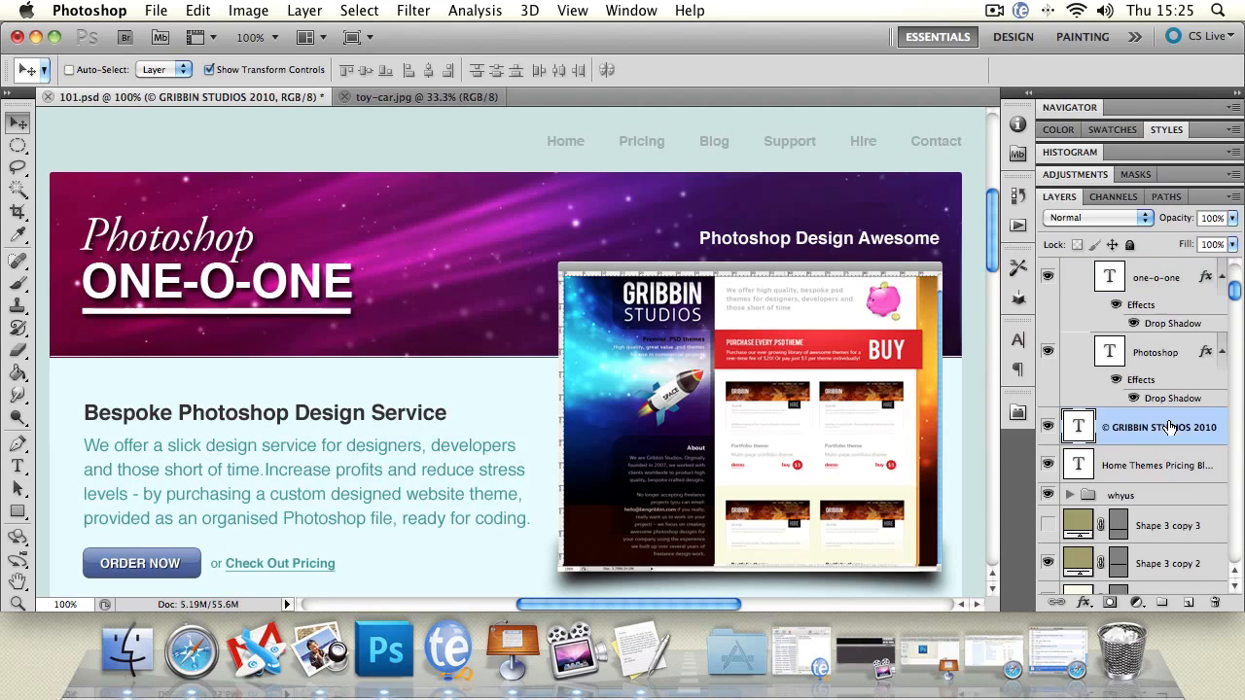
left_click(1170, 357)
left_click(1166, 282)
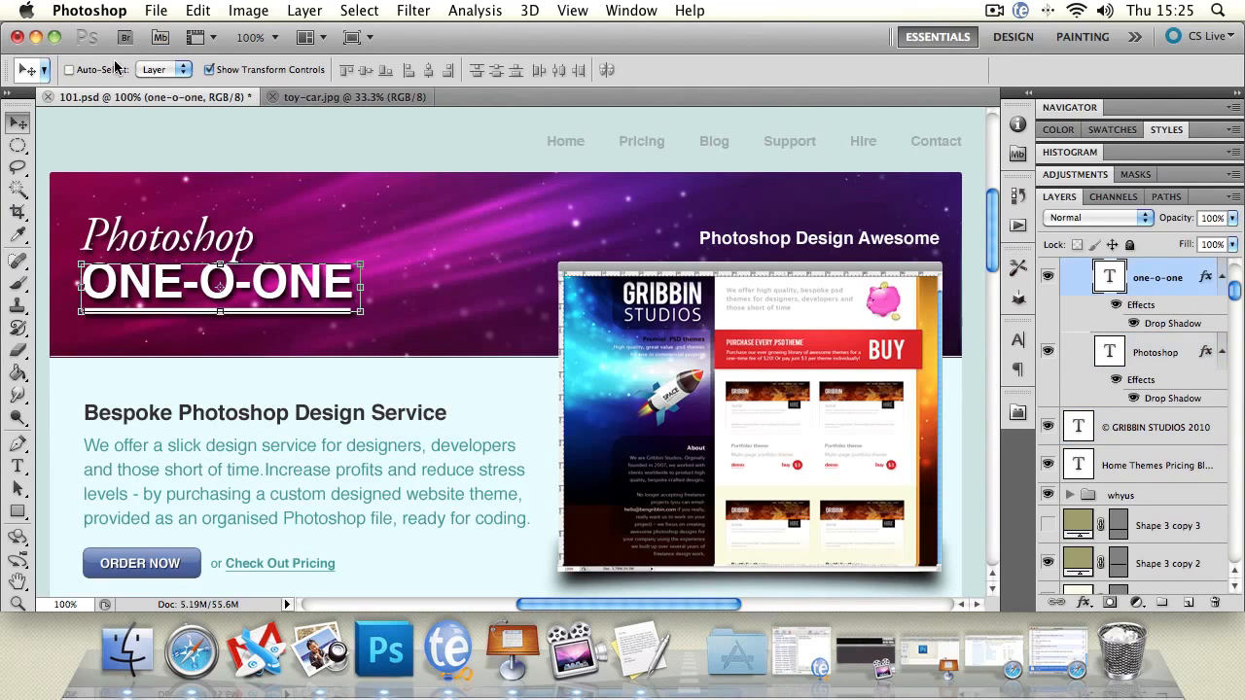
Re-enable Auto-Select and select the browser bar shape, tagline, service text, content box and page background one by one directly on the canvas
left_click(68, 70)
left_click(608, 274)
key("super+t")
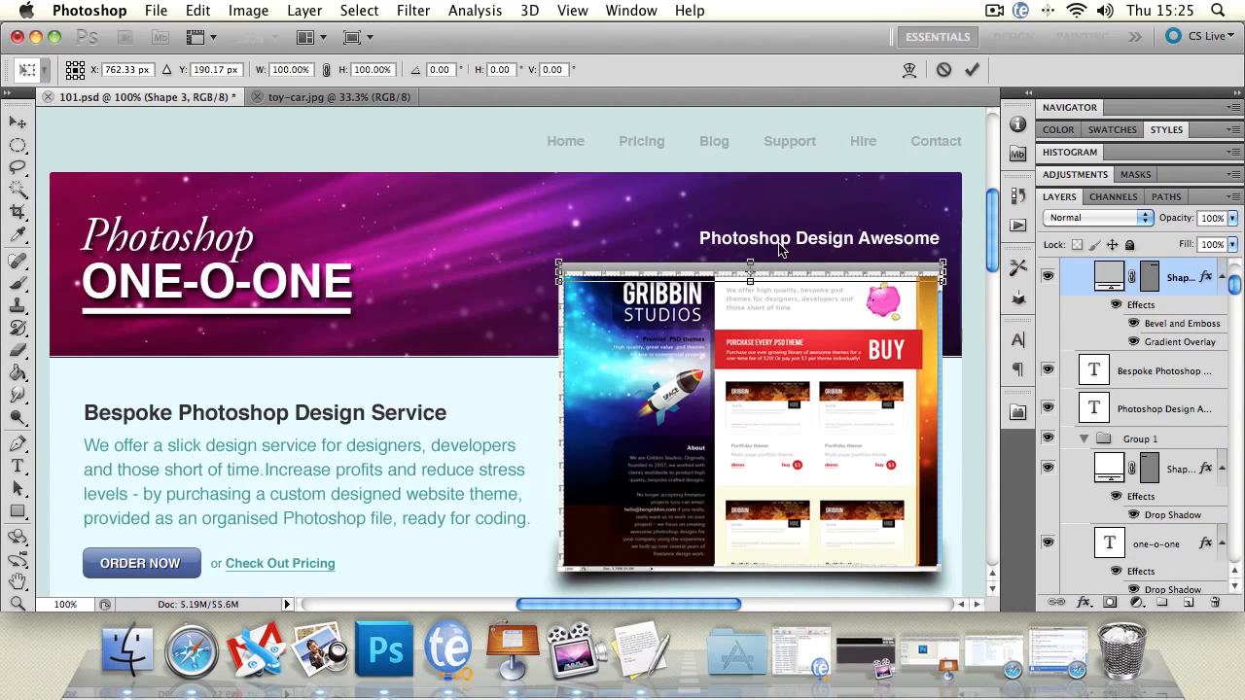
left_click(18, 121)
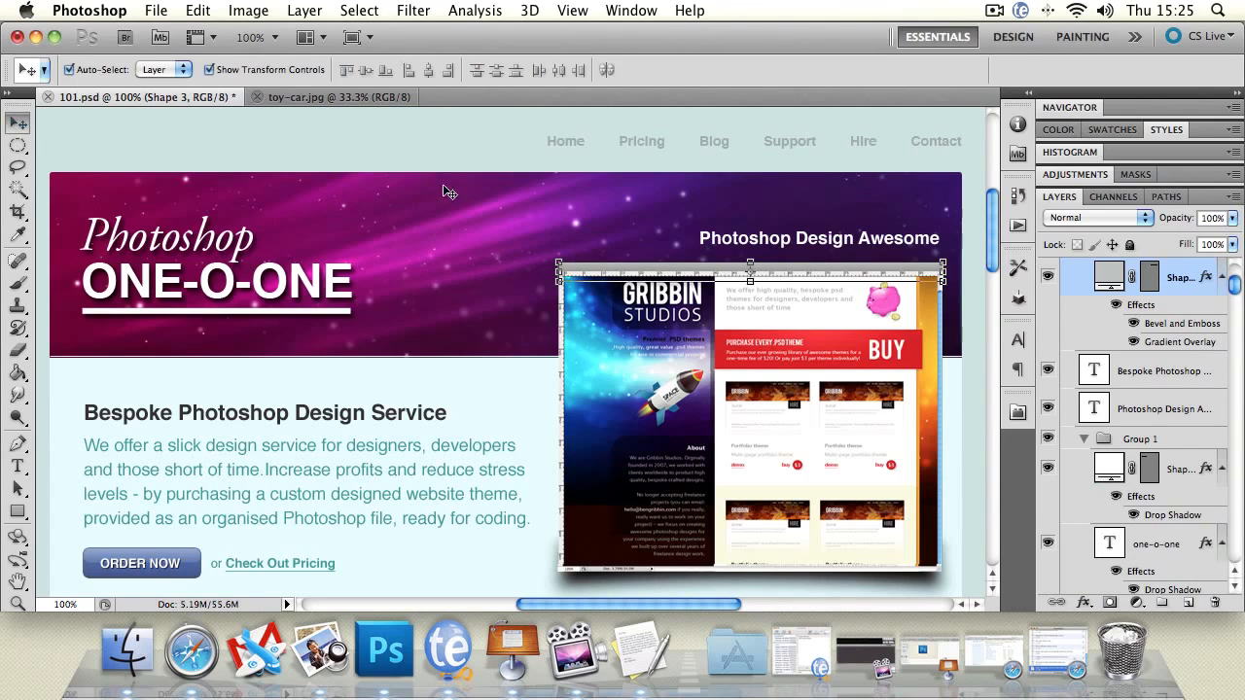
left_click(759, 240)
left_click(392, 415)
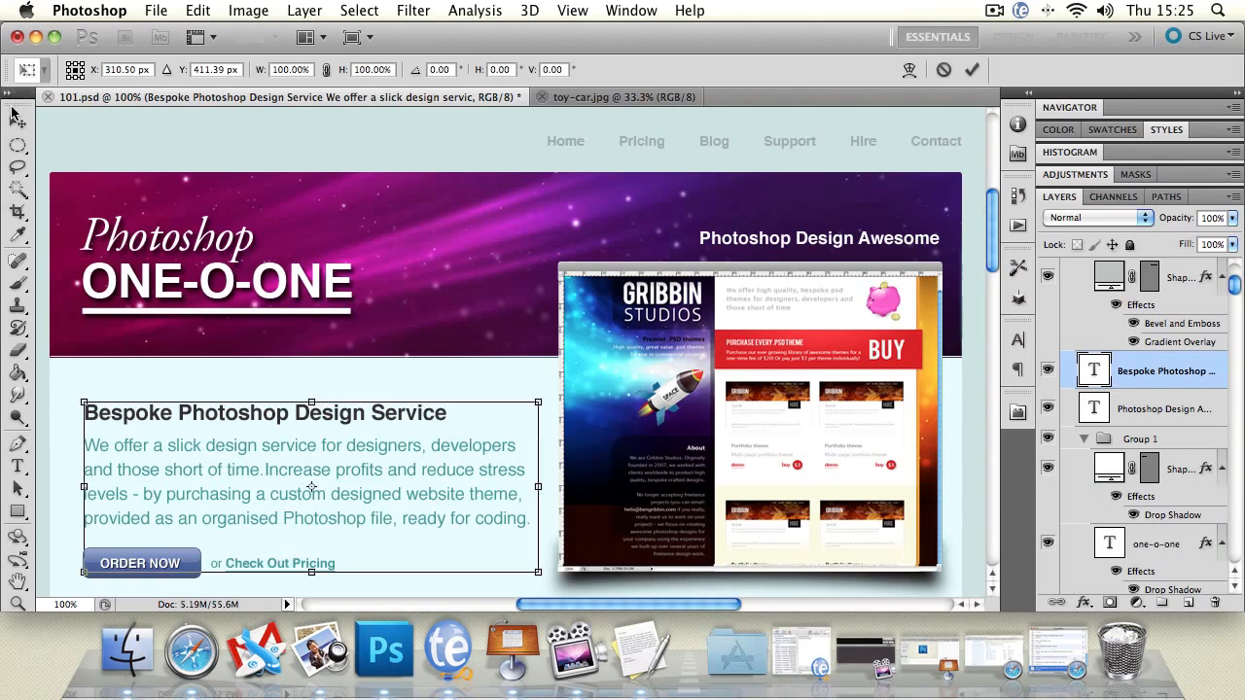
left_click(167, 133)
left_click(306, 377)
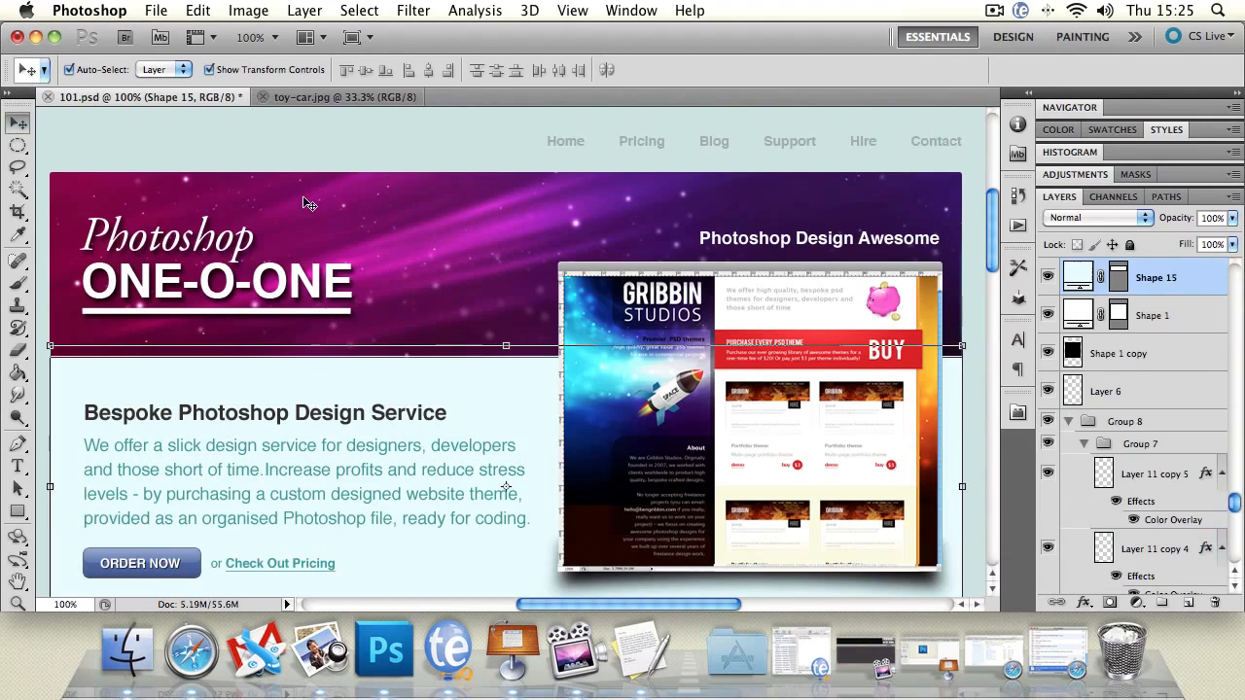
left_click(272, 134)
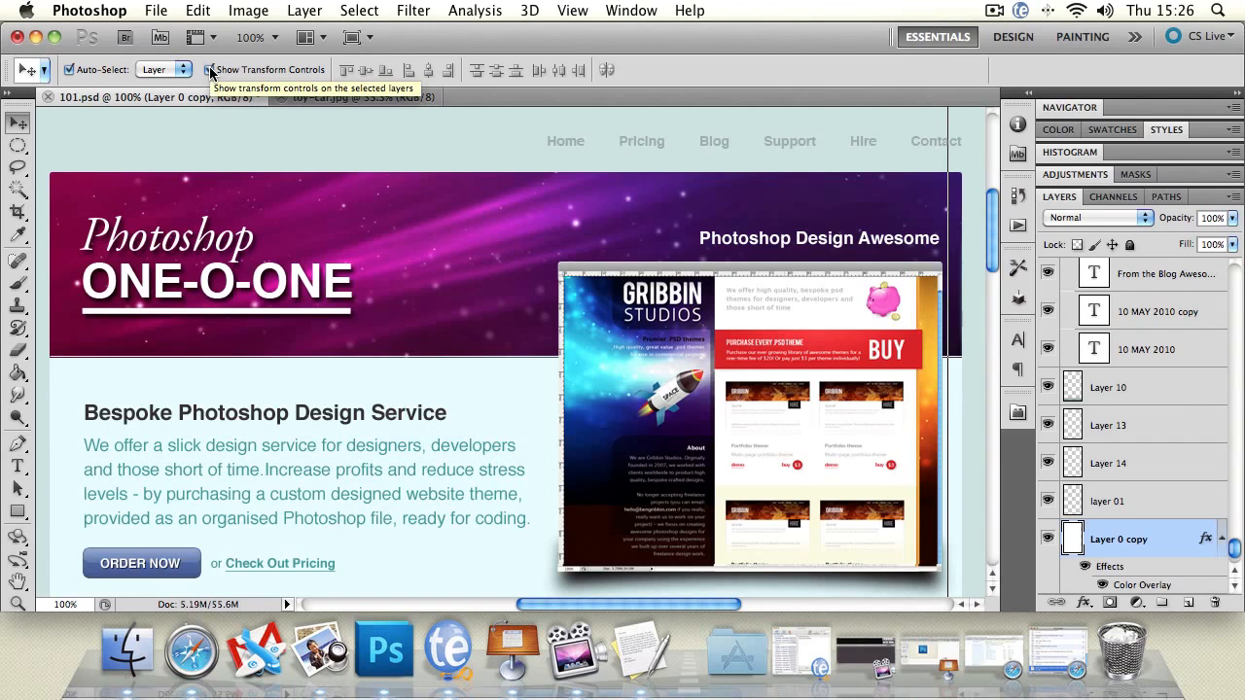
With the transform controls hidden, slightly move the ONE-O-ONE heading, website screenshot and Photoshop Design Awesome tagline, and show the controls again
left_click(230, 259)
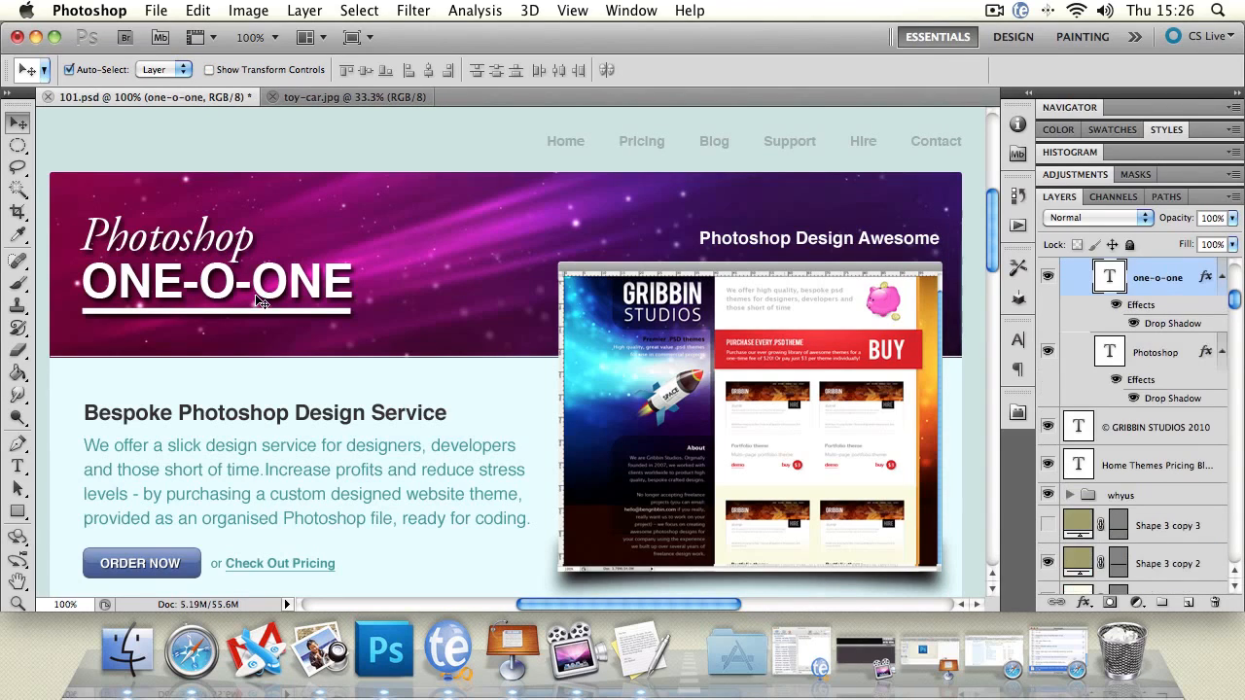
mouse_move(258, 300)
left_mouse_down()
mouse_move(307, 296)
mouse_move(257, 290)
left_mouse_up()
mouse_move(674, 356)
left_mouse_down()
mouse_move(678, 326)
mouse_move(650, 367)
mouse_move(680, 365)
mouse_move(656, 367)
left_mouse_up()
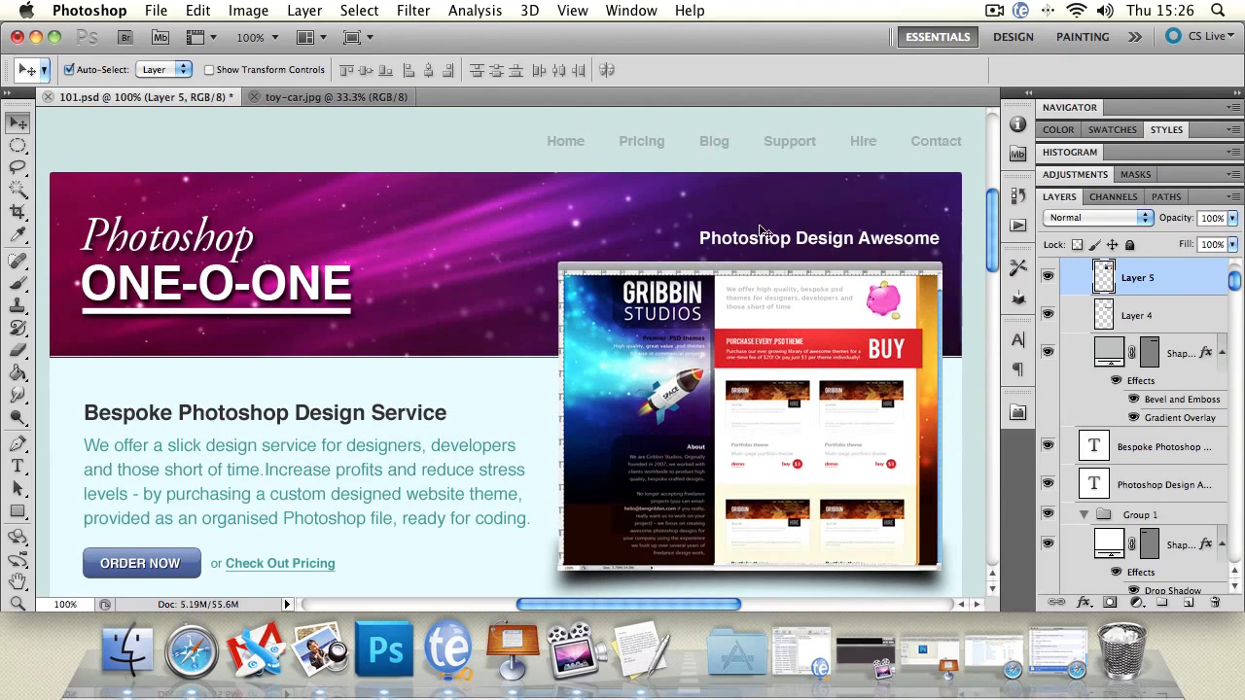
left_click_drag(760, 242, 759, 246)
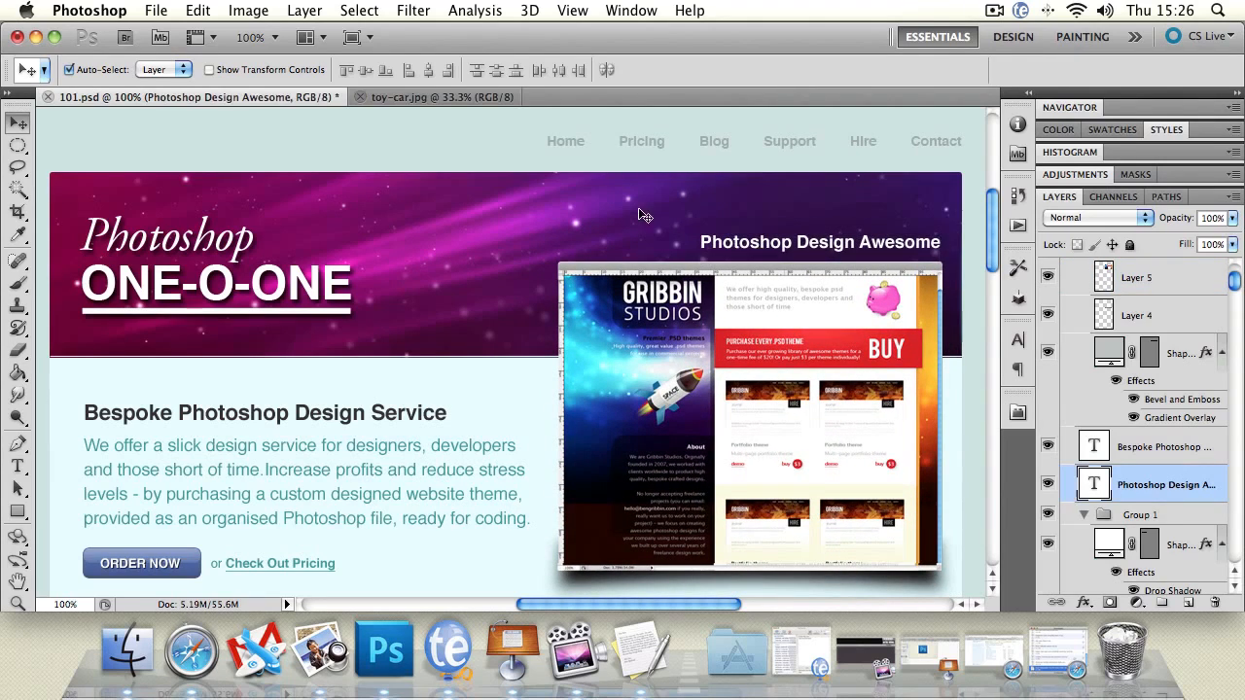
left_click(209, 70)
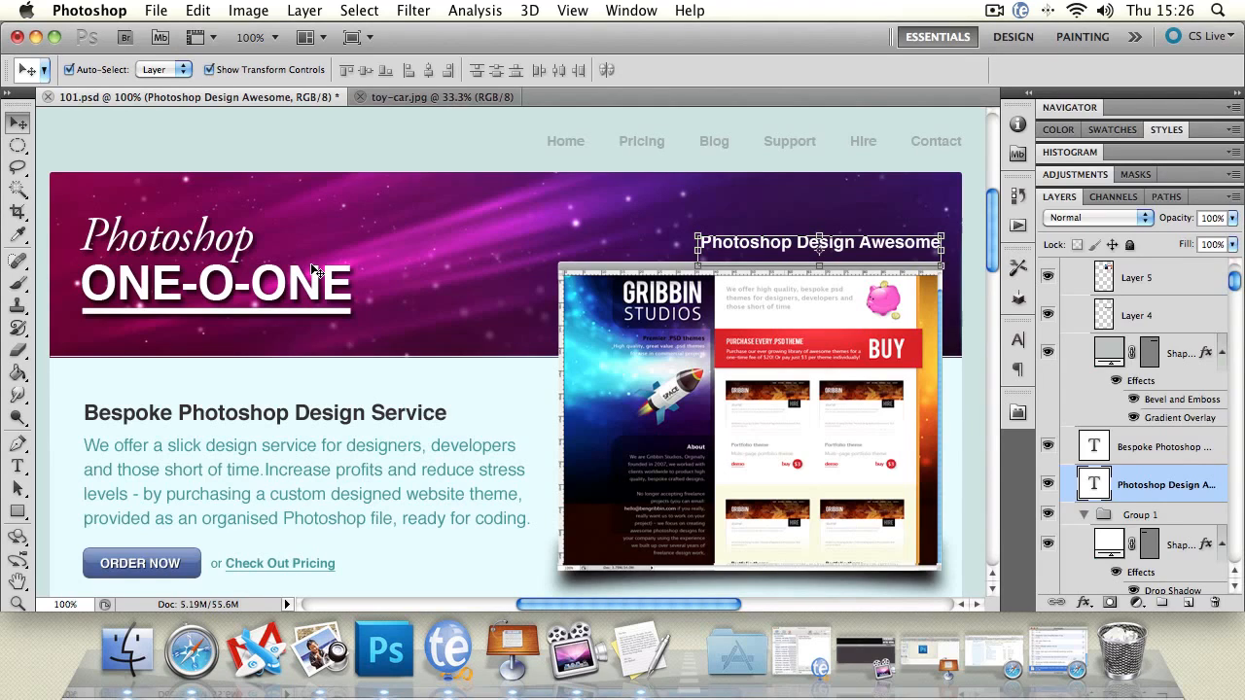
left_click(159, 153)
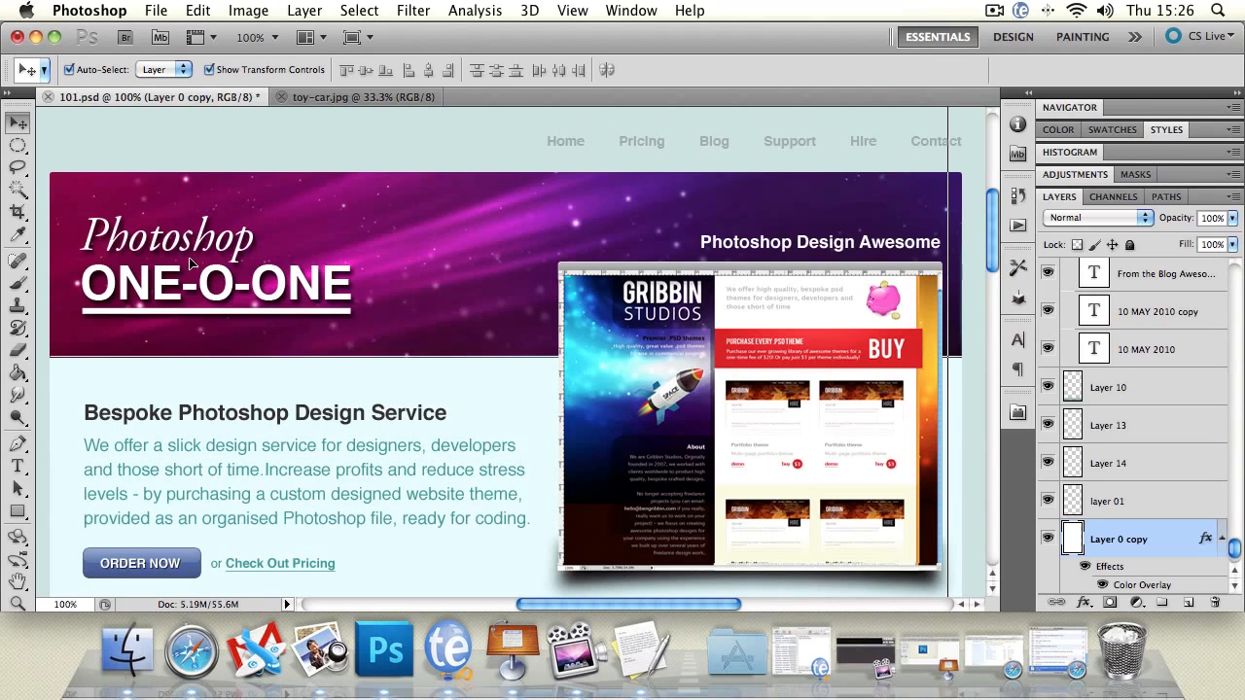
Select the ONE-O-ONE text, the Photoshop text and the underline shape together and move them slightly to the right
left_click(264, 274)
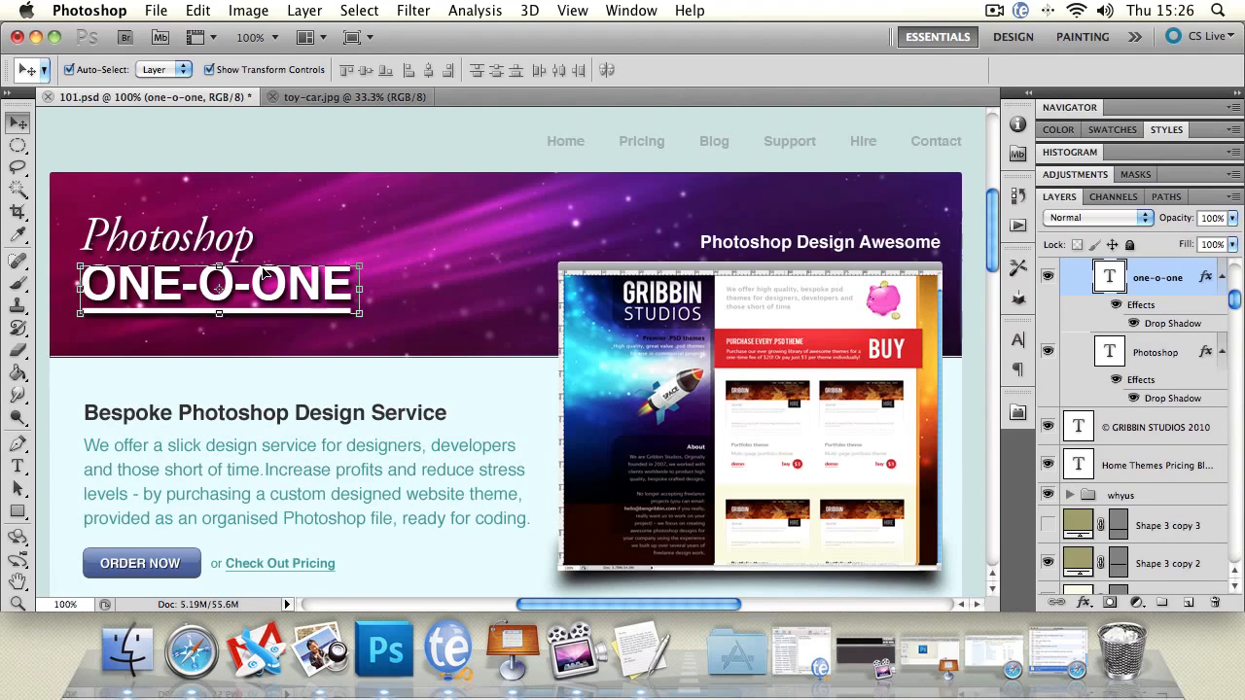
mouse_move(278, 275)
left_mouse_down()
mouse_move(423, 273)
mouse_move(355, 272)
mouse_move(345, 325)
mouse_move(427, 224)
mouse_move(389, 170)
mouse_move(411, 284)
mouse_move(349, 304)
mouse_move(265, 282)
mouse_move(277, 289)
left_mouse_up()
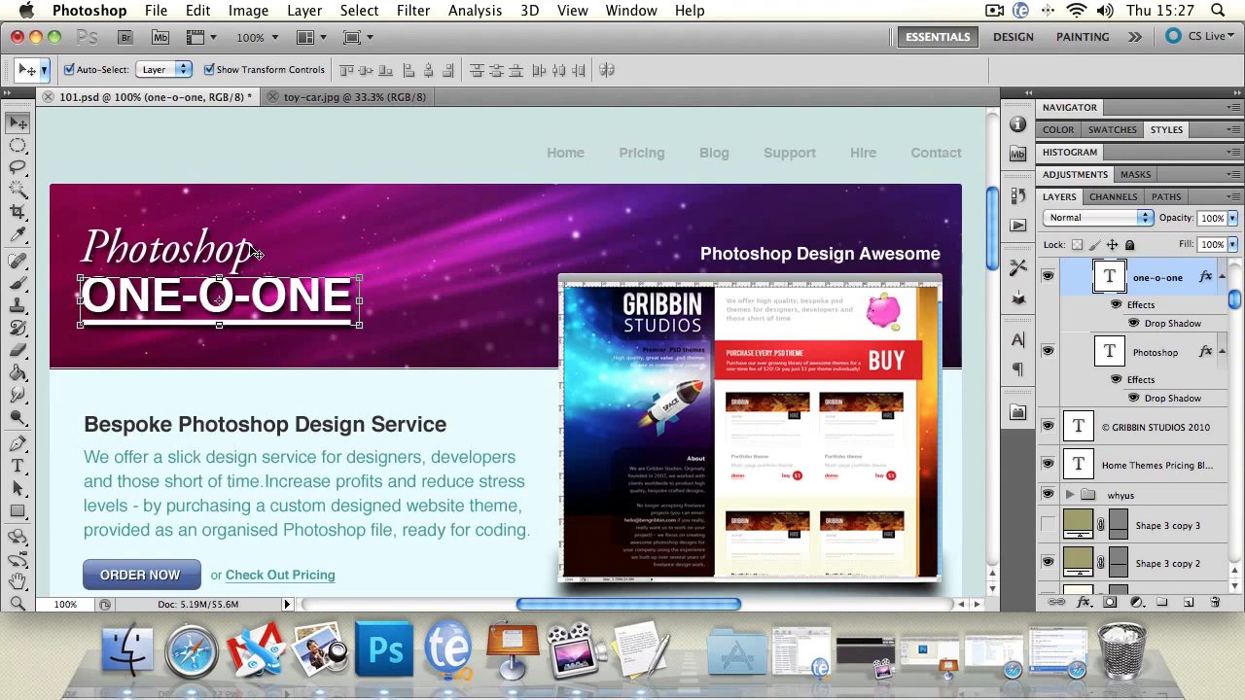
left_click(253, 252, "shift")
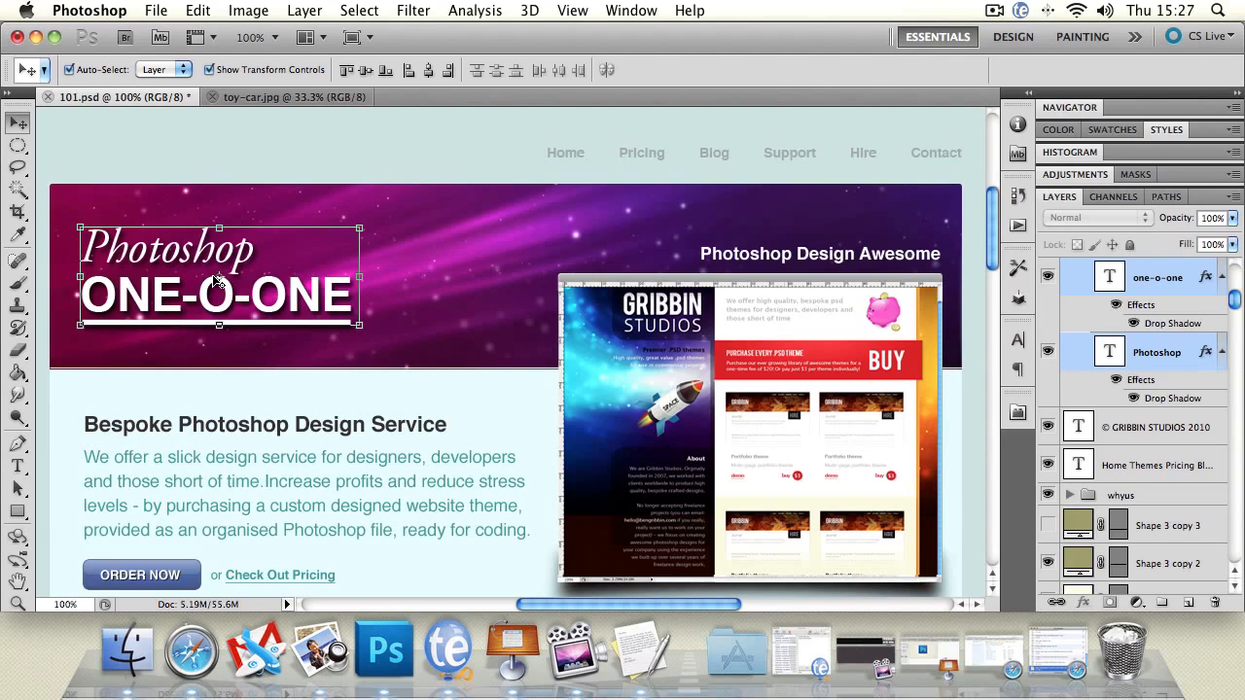
left_click(278, 323, "shift")
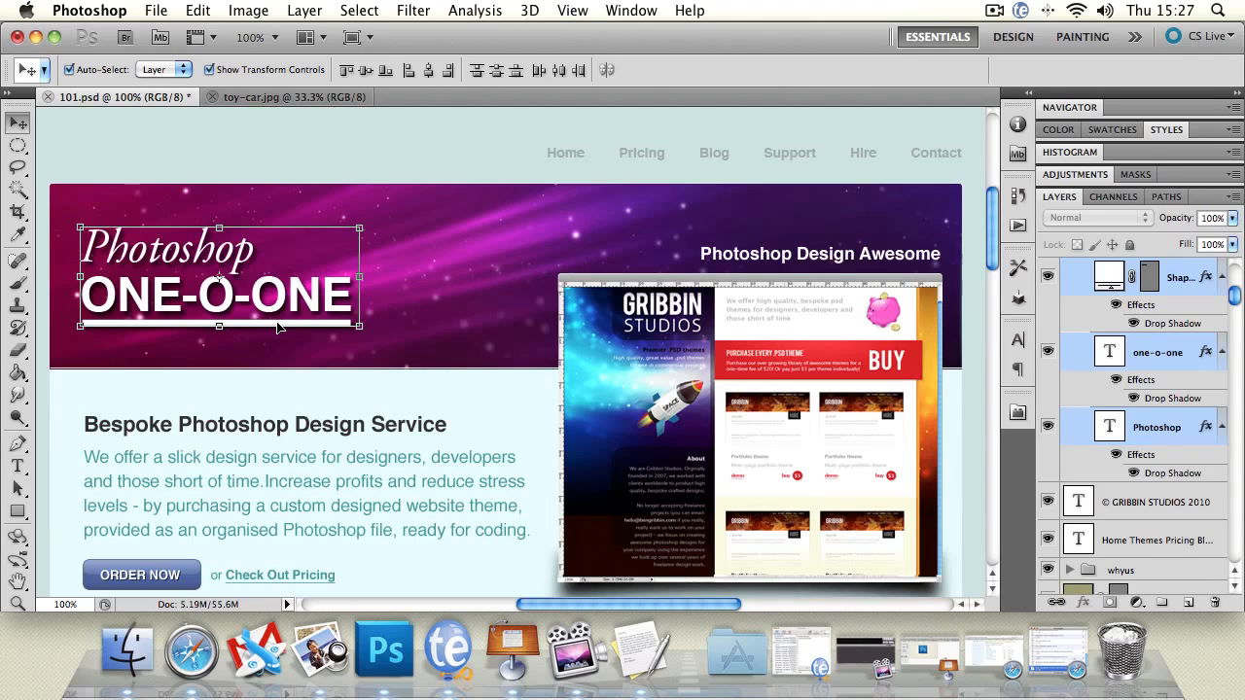
mouse_move(277, 327)
left_mouse_down()
mouse_move(335, 337)
mouse_move(311, 299)
mouse_move(298, 326)
left_mouse_up()
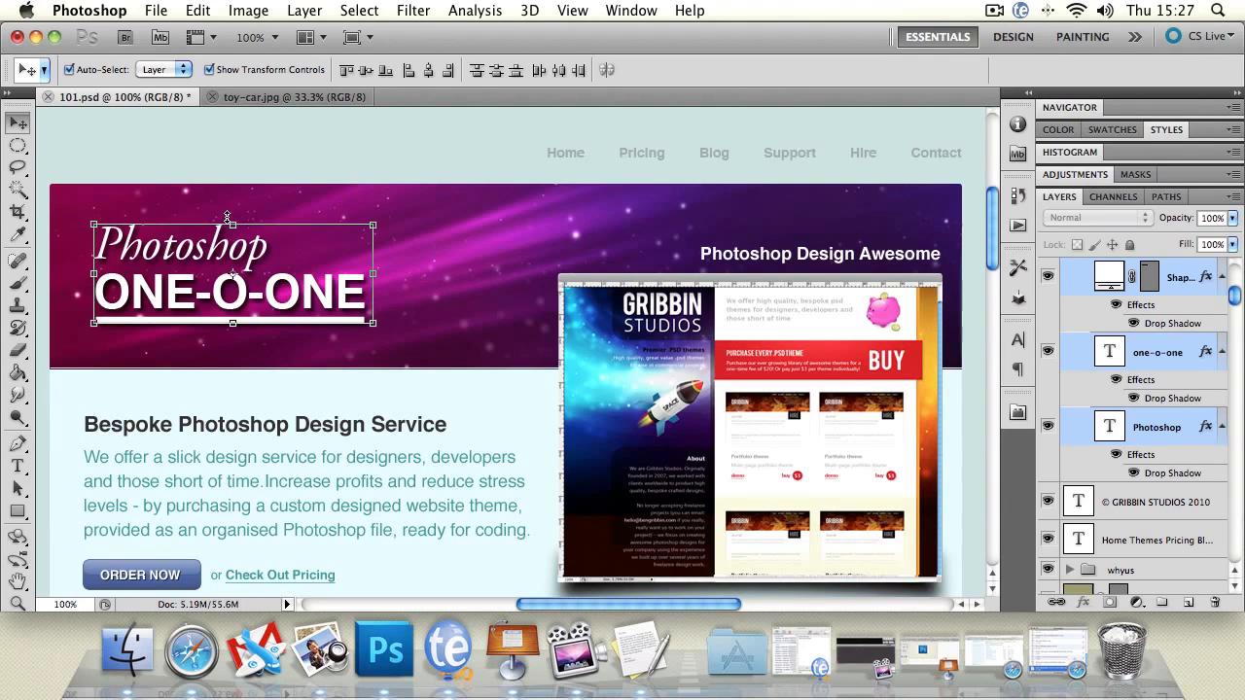
Free-transform the selected title layers, resizing them by their handles to about 134% width and 141% height
left_click(378, 222)
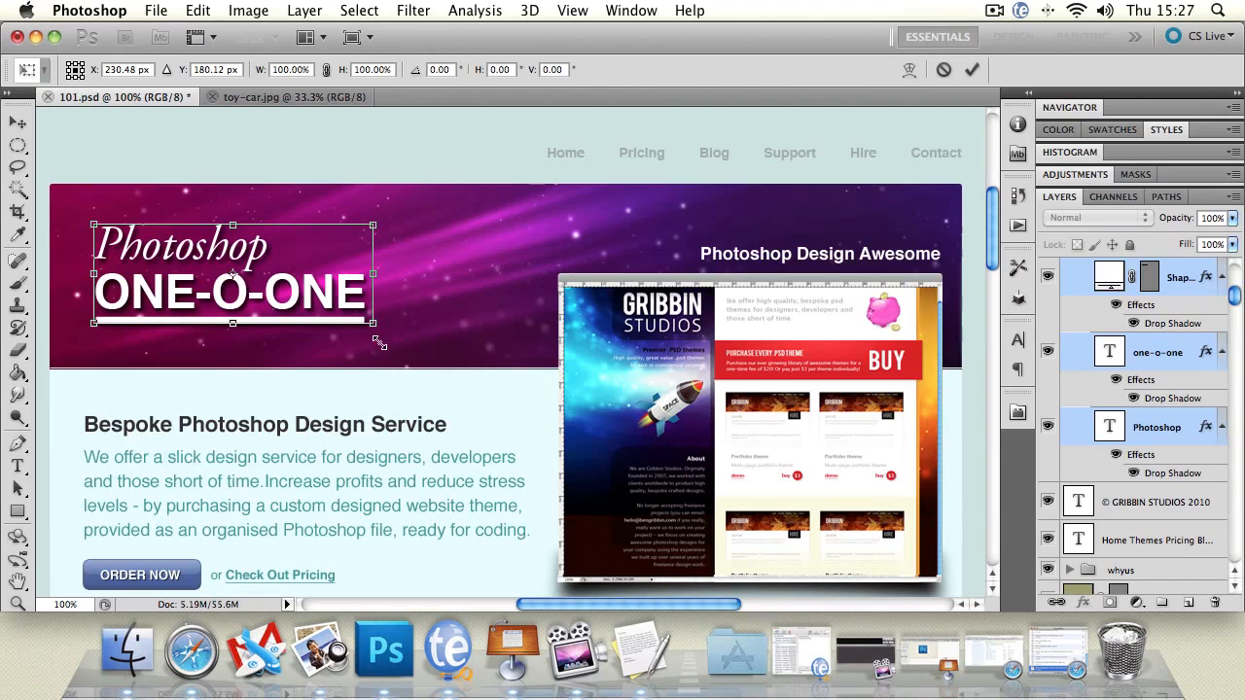
mouse_move(373, 273)
left_mouse_down()
mouse_move(544, 273)
mouse_move(368, 273)
left_mouse_up()
mouse_move(232, 225)
left_mouse_down()
mouse_move(235, 165)
mouse_move(235, 239)
left_mouse_up()
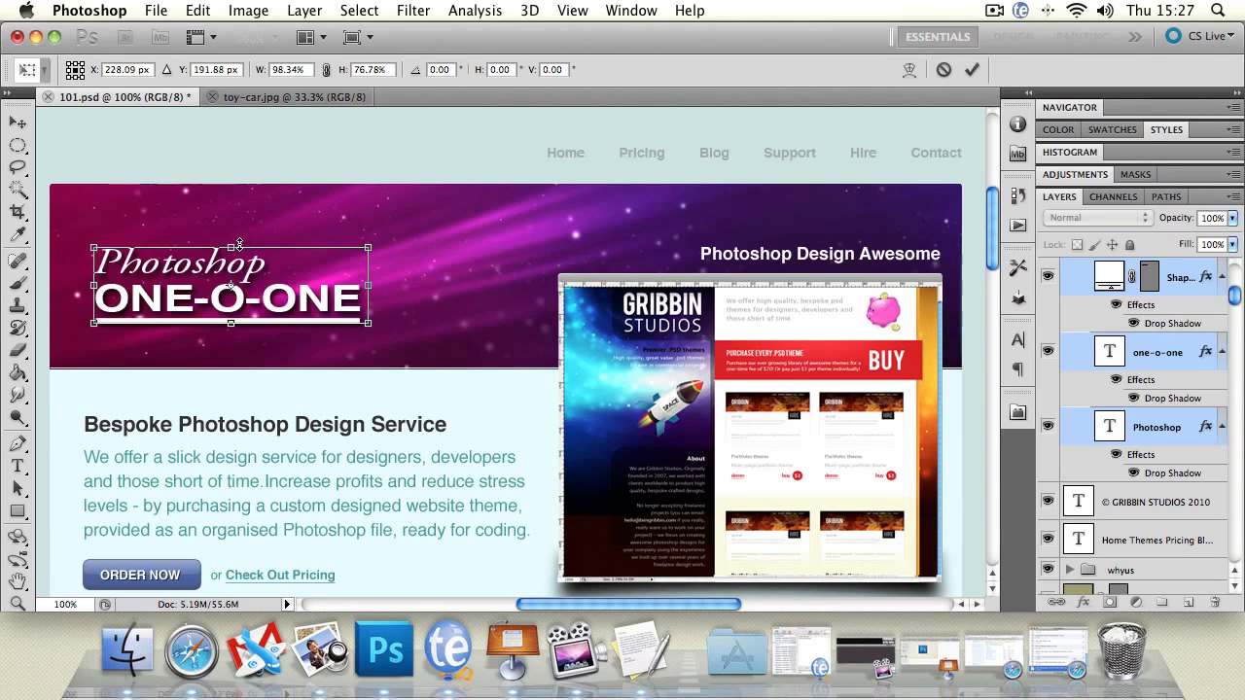
left_click_drag(368, 332, 380, 339)
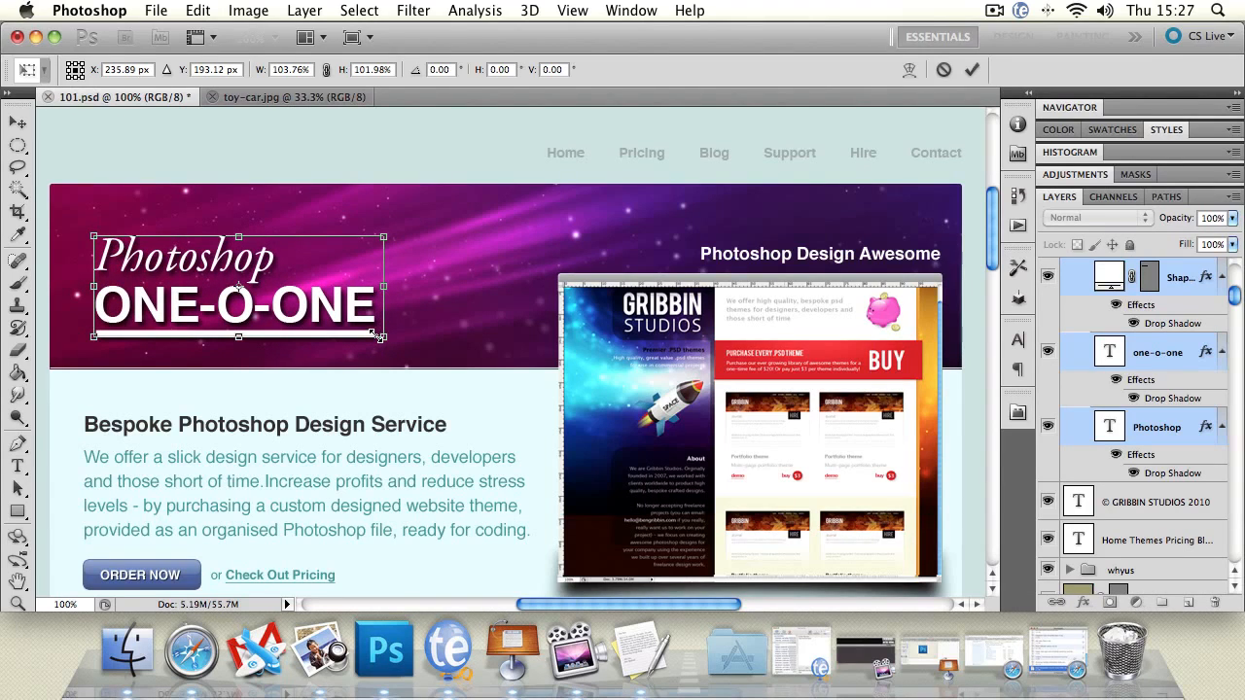
left_click_drag(380, 337, 390, 333)
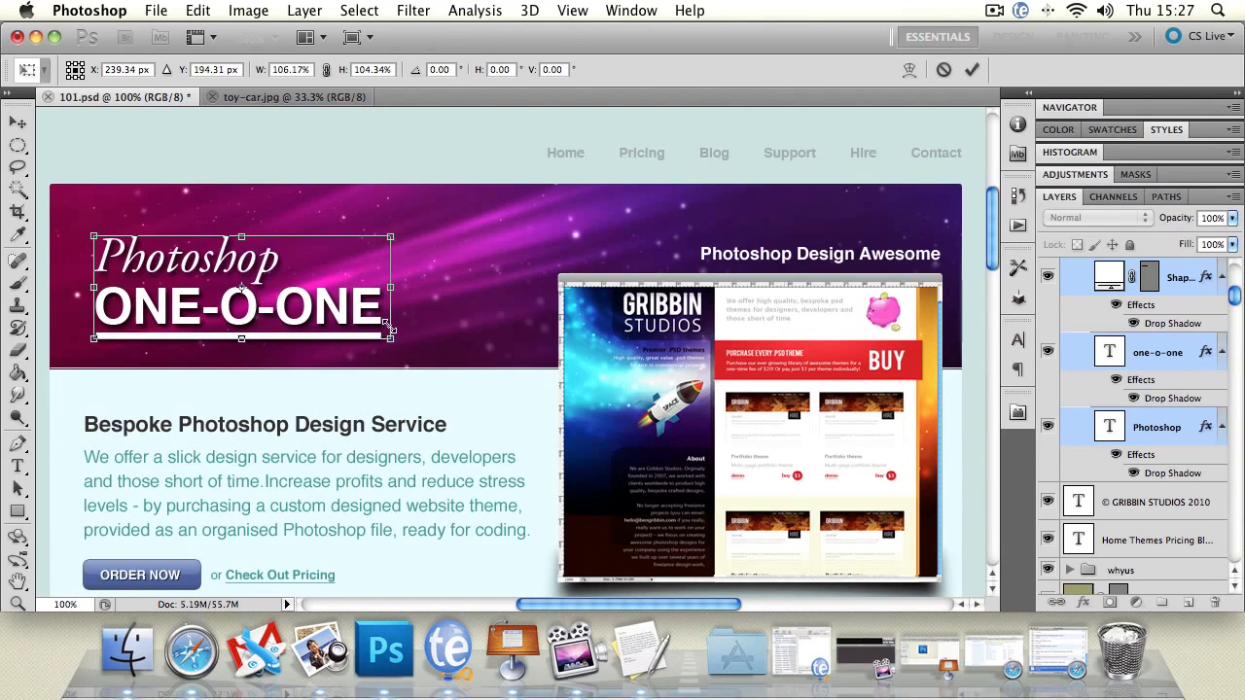
left_click_drag(390, 287, 447, 387)
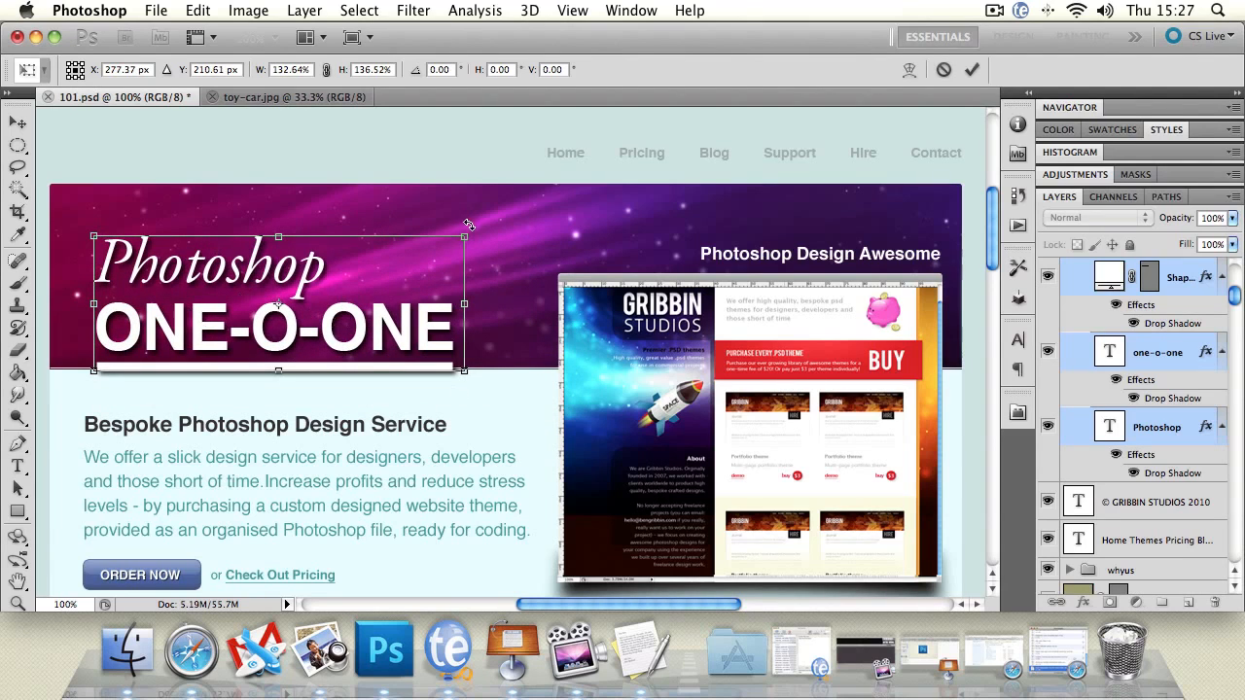
left_click_drag(466, 235, 480, 301)
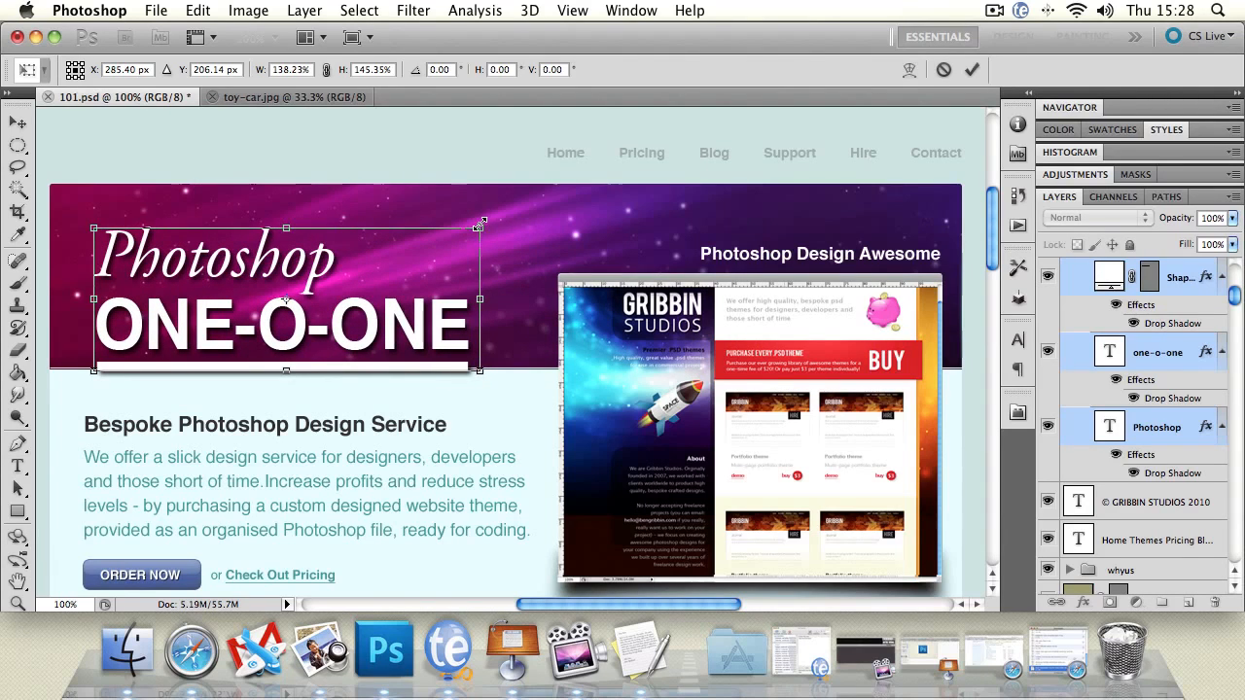
mouse_move(478, 225)
left_mouse_down()
mouse_move(612, 179)
mouse_move(703, 125)
mouse_move(658, 163)
mouse_move(433, 267)
mouse_move(319, 287)
mouse_move(467, 233)
left_mouse_up()
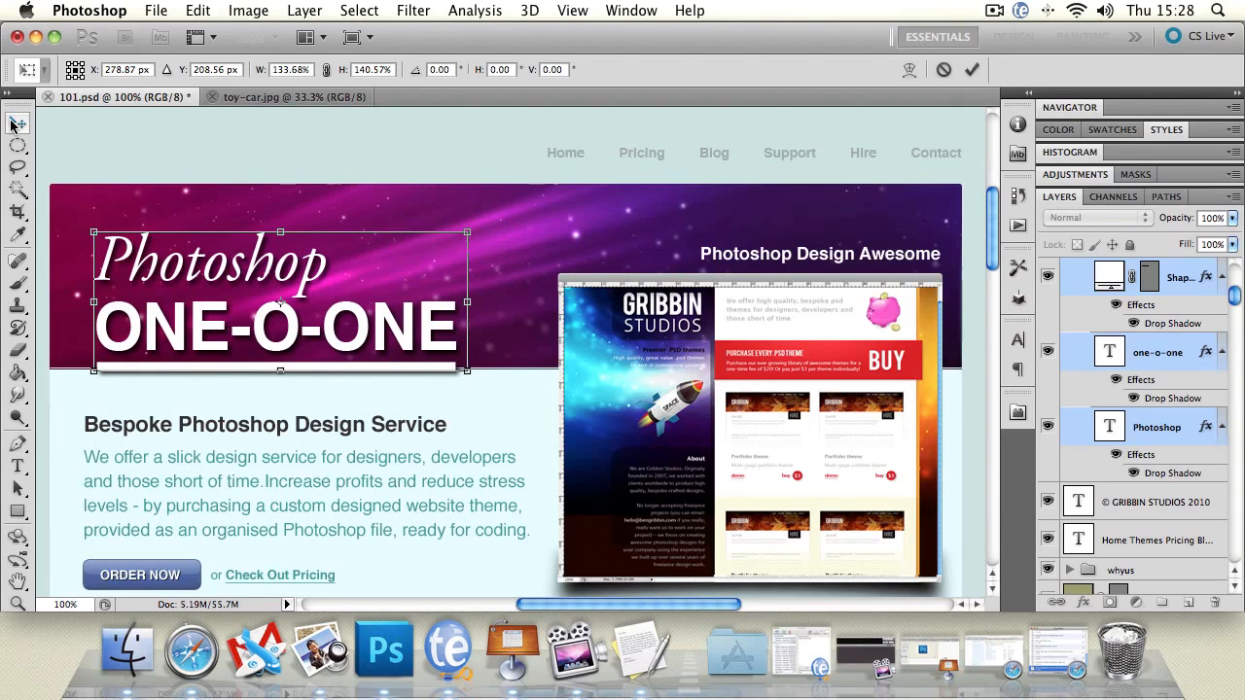
Reposition the title layers higher in the banner, at X 282.34 px and Y 182.50 px
left_click_drag(155, 262, 148, 240)
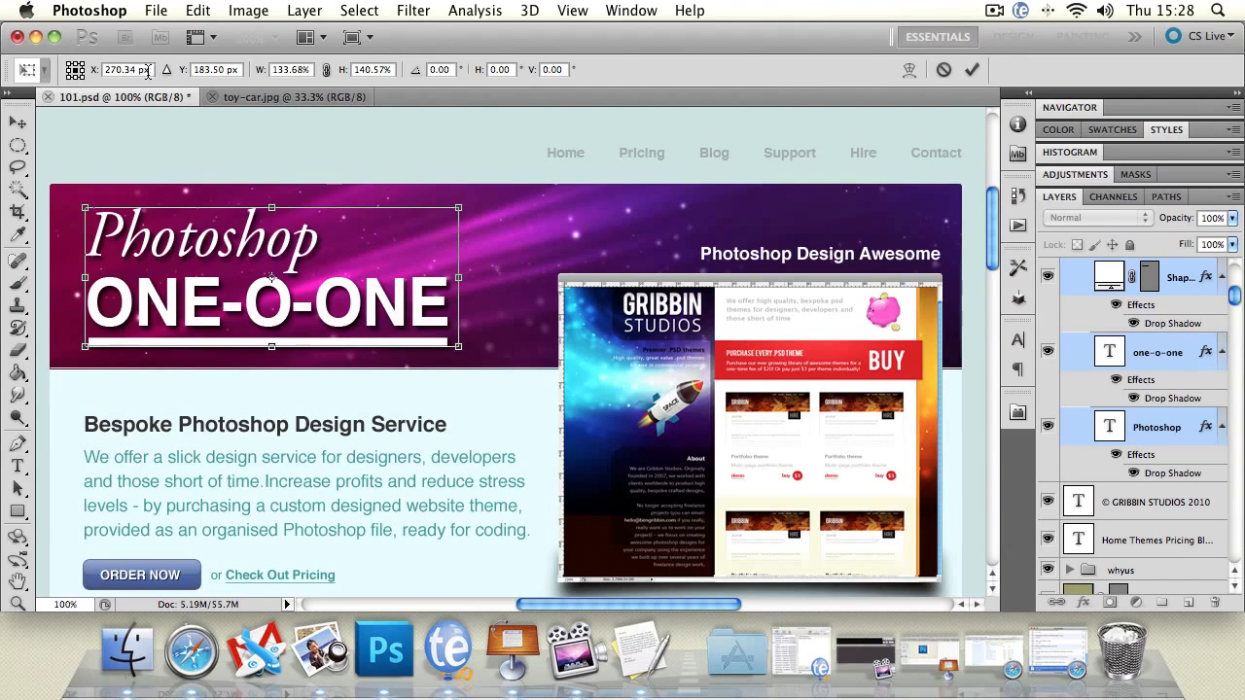
left_click_drag(97, 74, 178, 84)
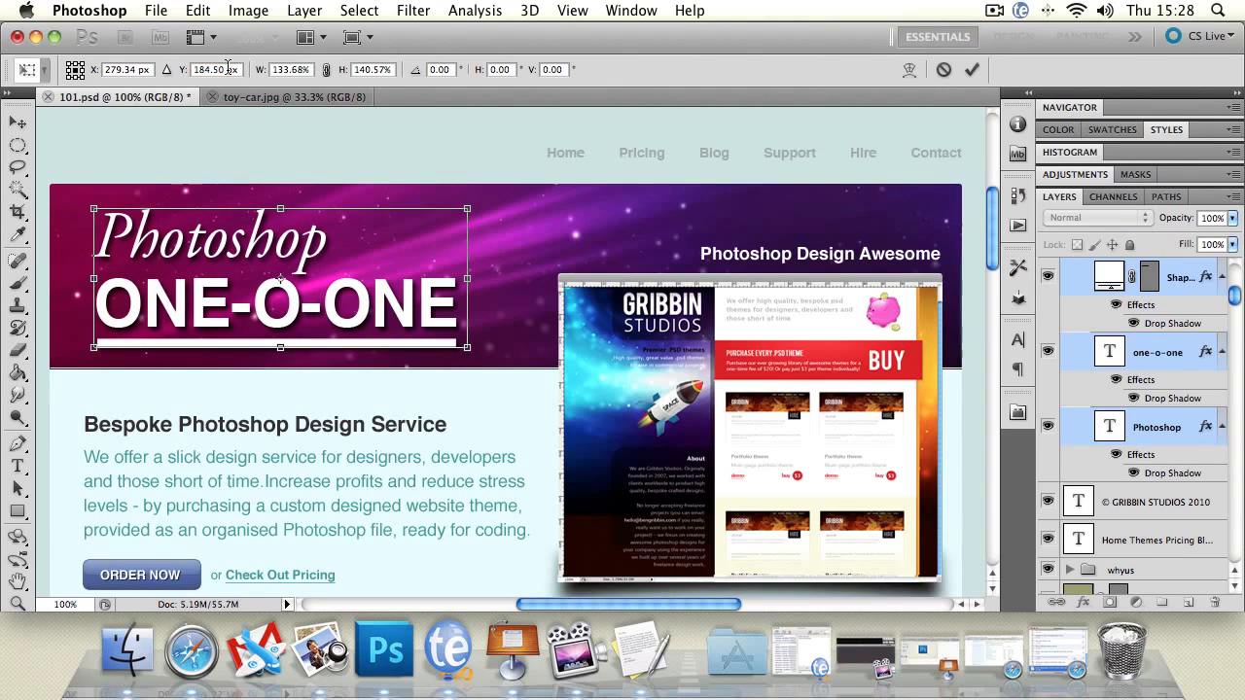
double_click(215, 70)
left_click(223, 70)
left_click_drag(180, 78, 178, 78)
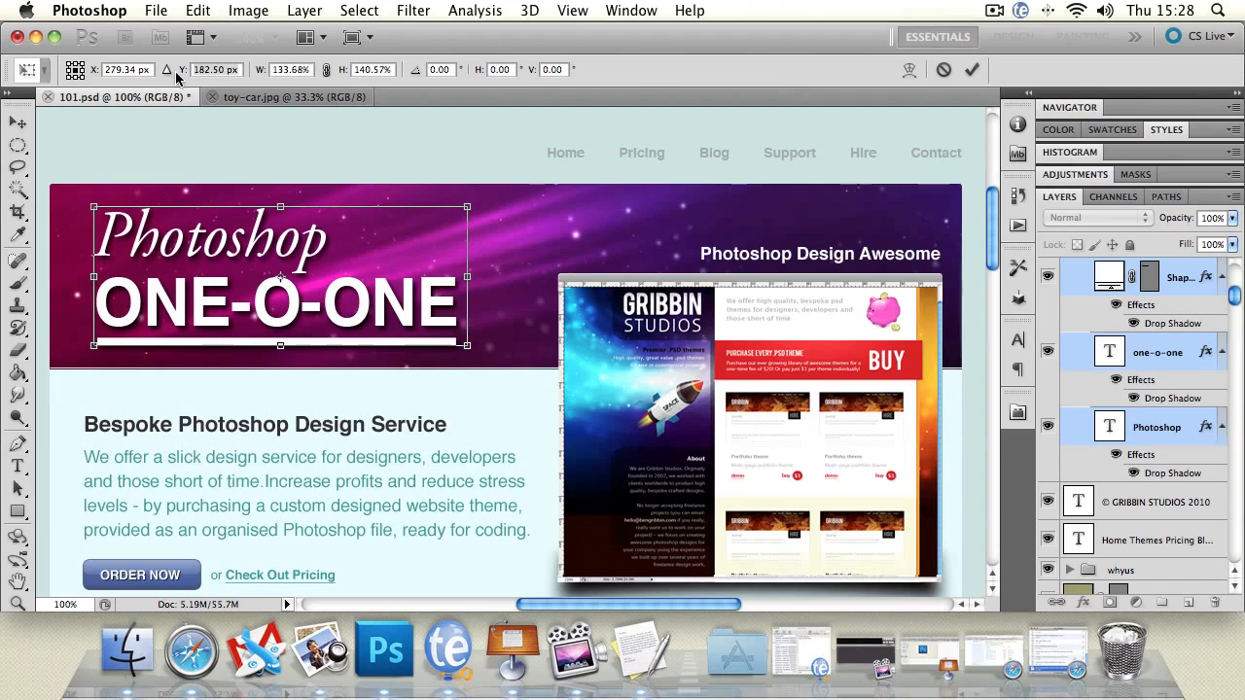
left_click_drag(93, 75, 96, 75)
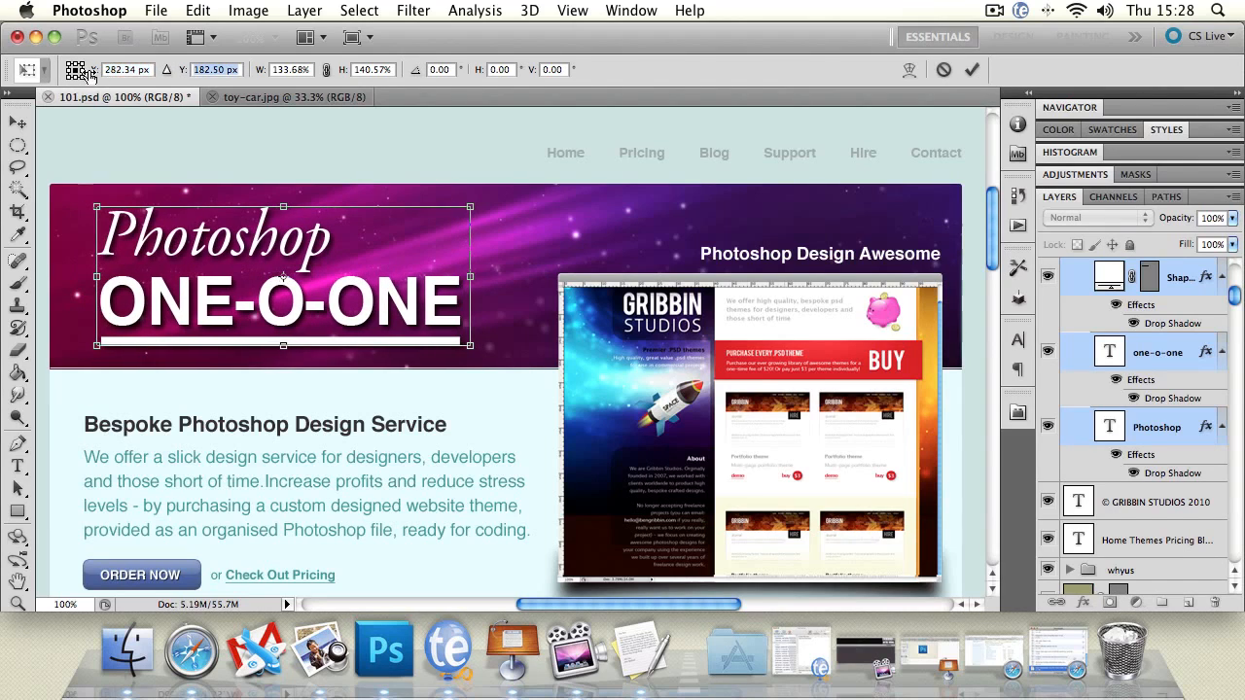
Link the width and height and scale the title layers proportionally to 199.68%
left_click(261, 76)
left_click_drag(262, 76, 266, 75)
left_click(325, 72)
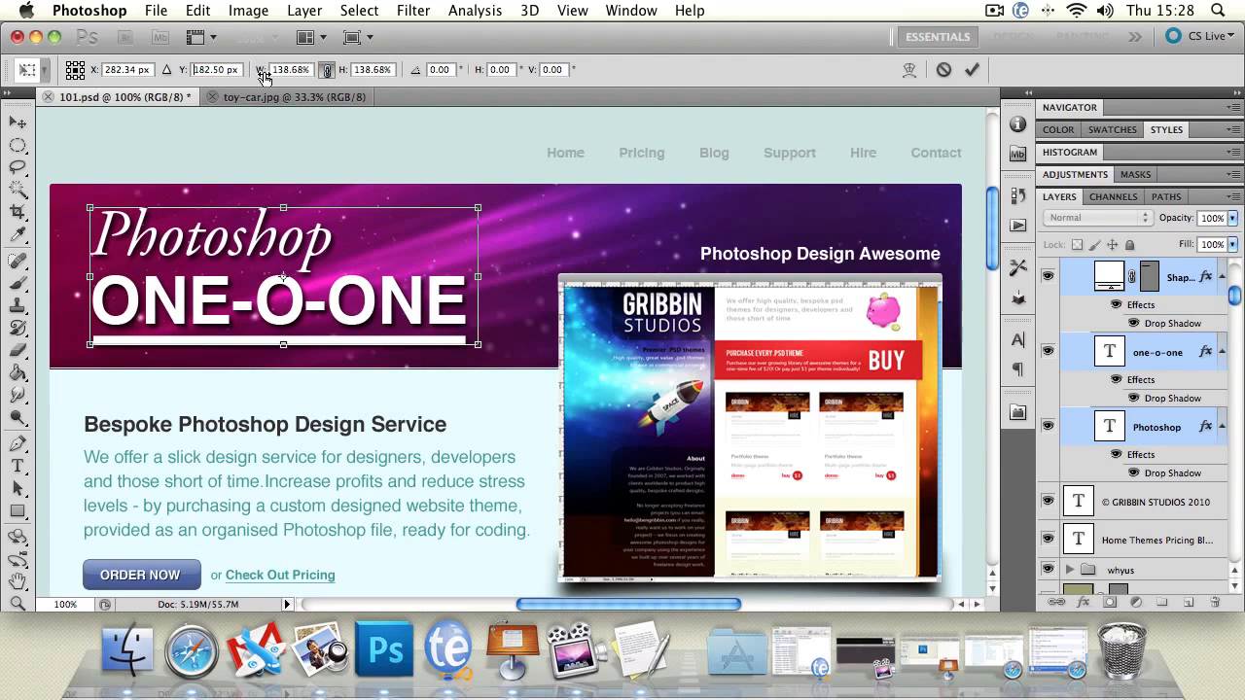
left_click_drag(262, 77, 324, 102)
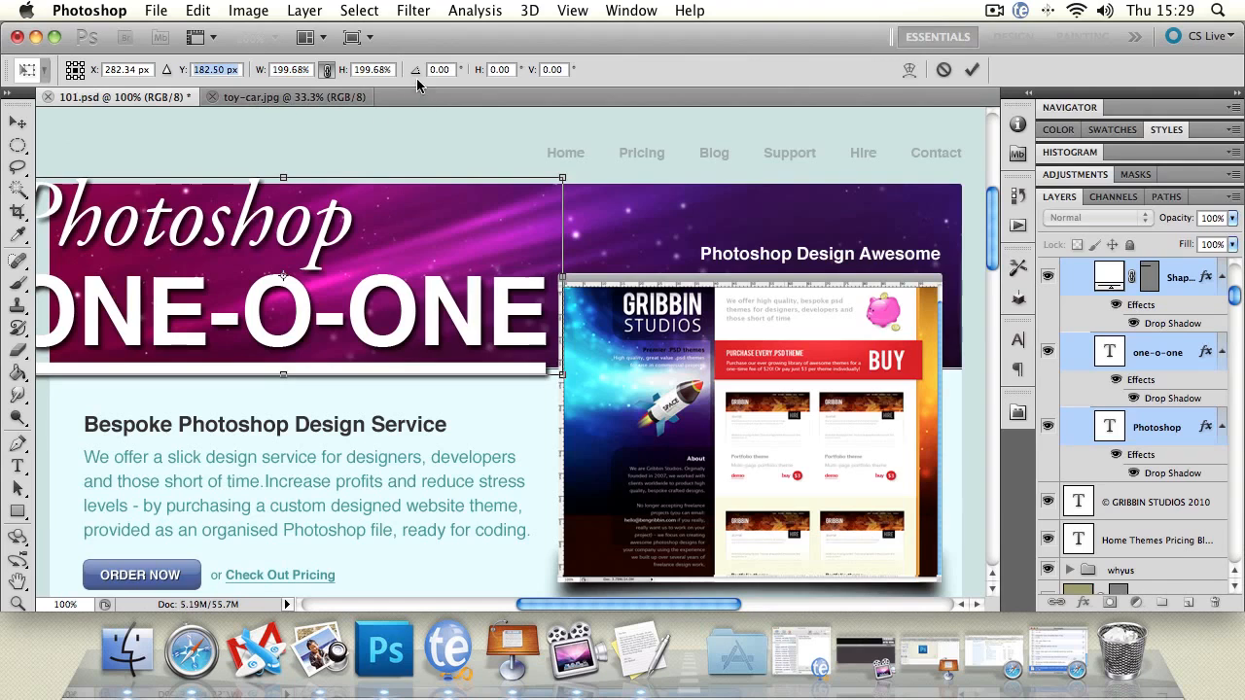
Rotate the title layers by 0.13°, skew them 0.87° horizontally and 1.90° vertically, and apply the transformation
mouse_move(416, 80)
left_mouse_down()
mouse_move(449, 83)
mouse_move(424, 96)
mouse_move(51, 94)
mouse_move(431, 100)
mouse_move(402, 100)
left_mouse_up()
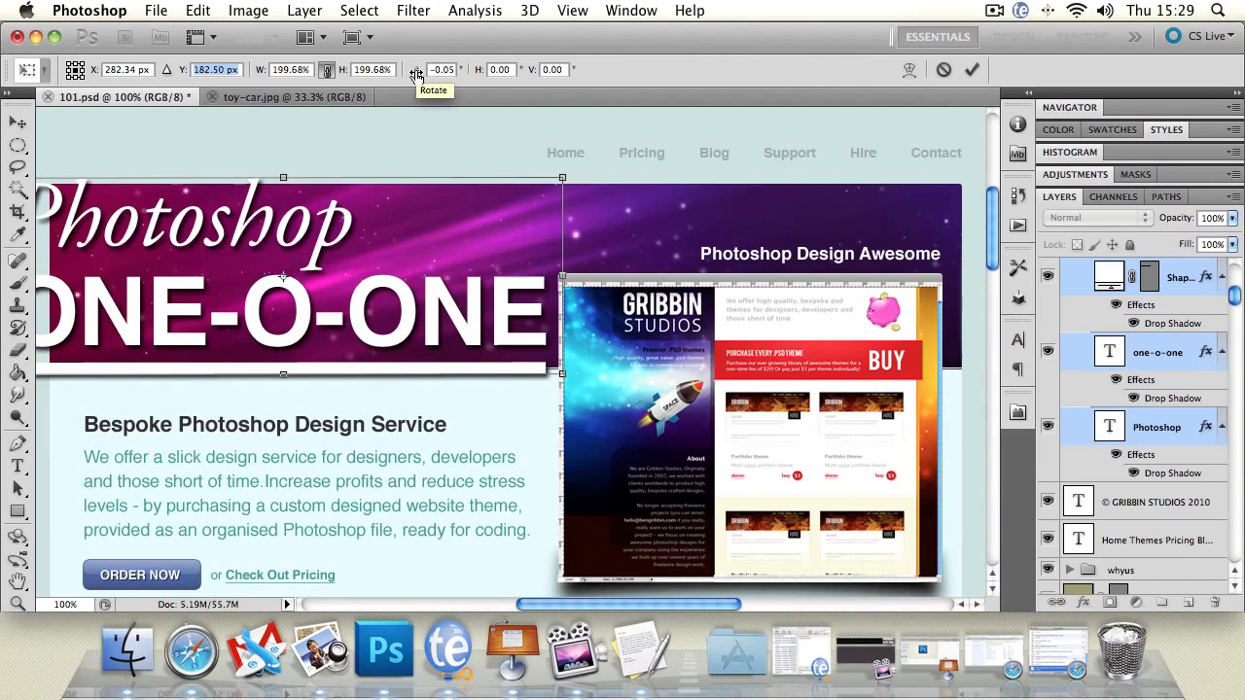
left_click_drag(416, 75, 496, 92)
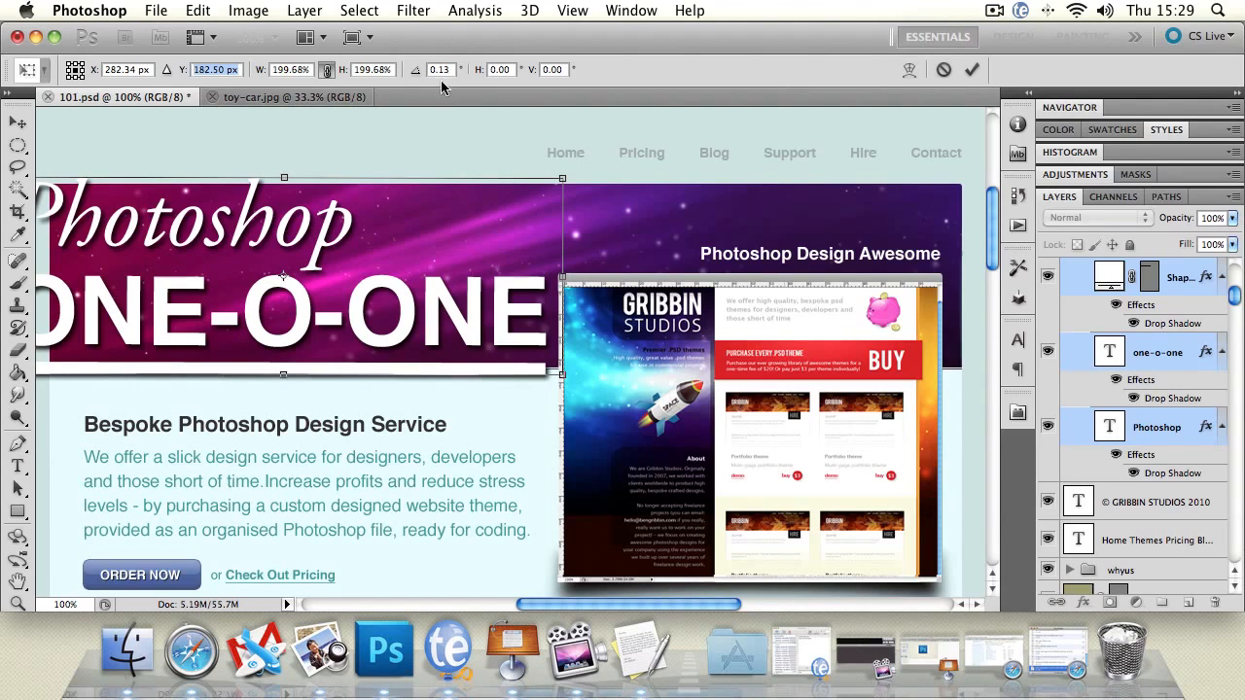
left_click_drag(477, 70, 211, 164)
left_click(18, 122)
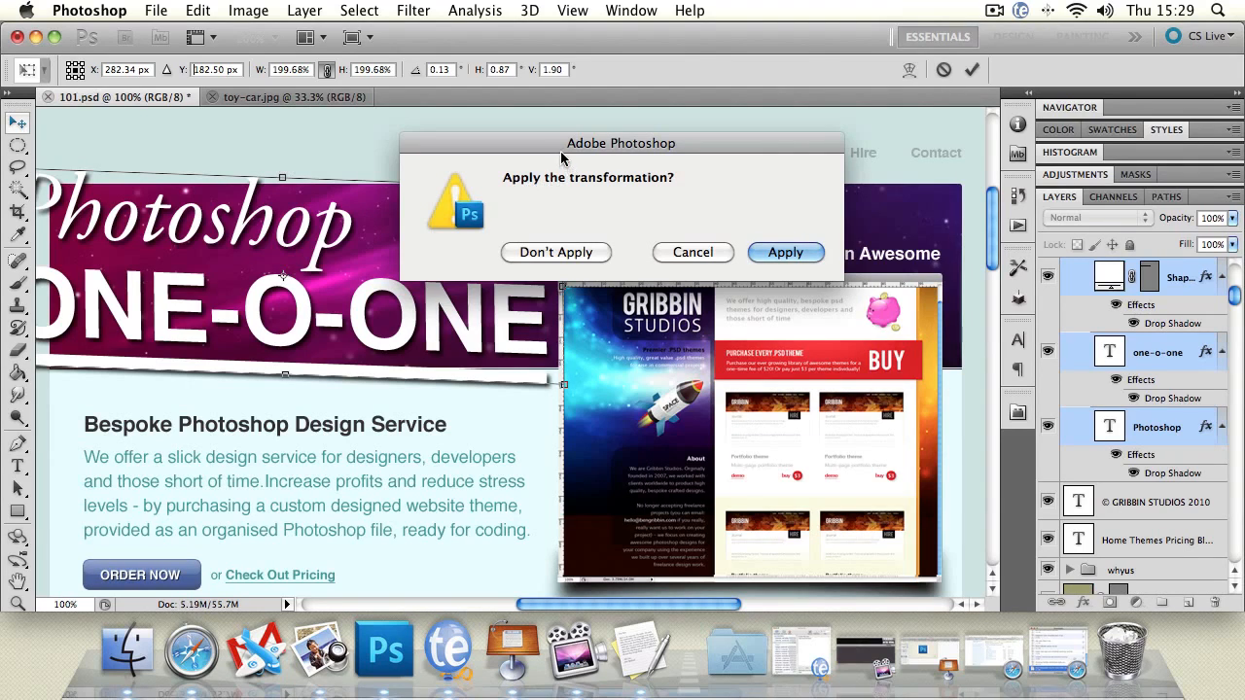
left_click_drag(562, 146, 342, 161)
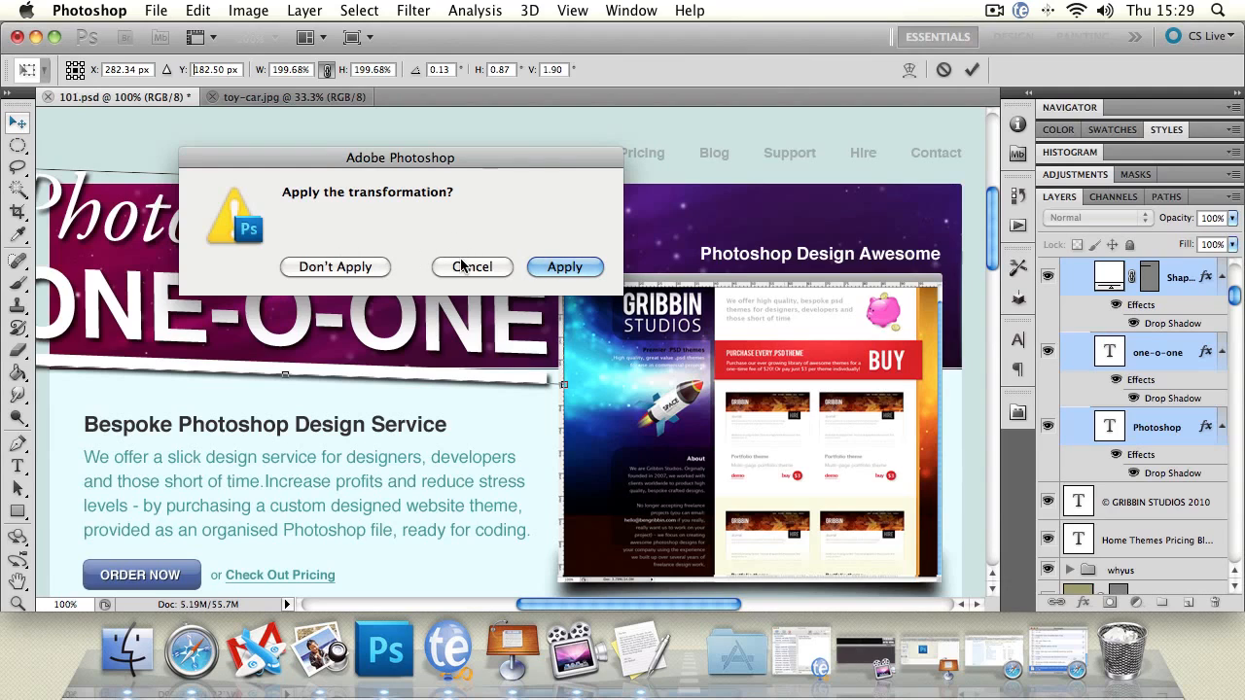
left_click(566, 268)
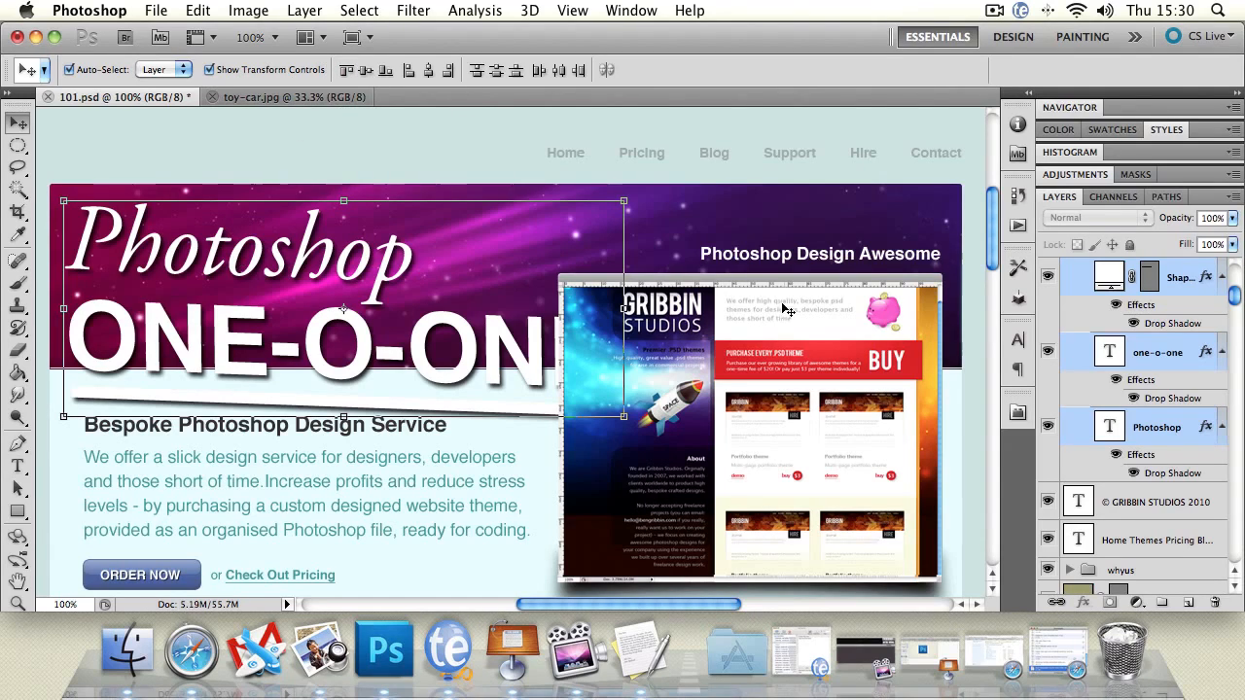
Select the Photoshop Design Awesome text and nudge it down by small increments
left_click(769, 257)
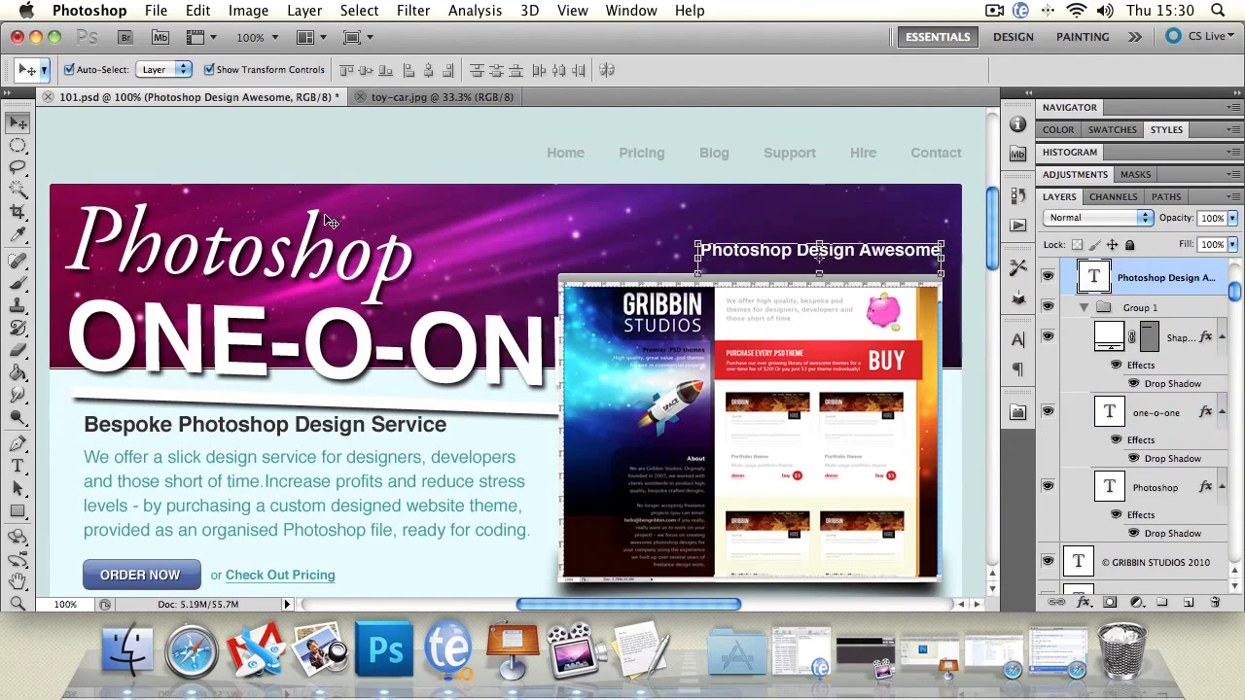
key("Down")
key("Down")
key("Down")
key("Down")
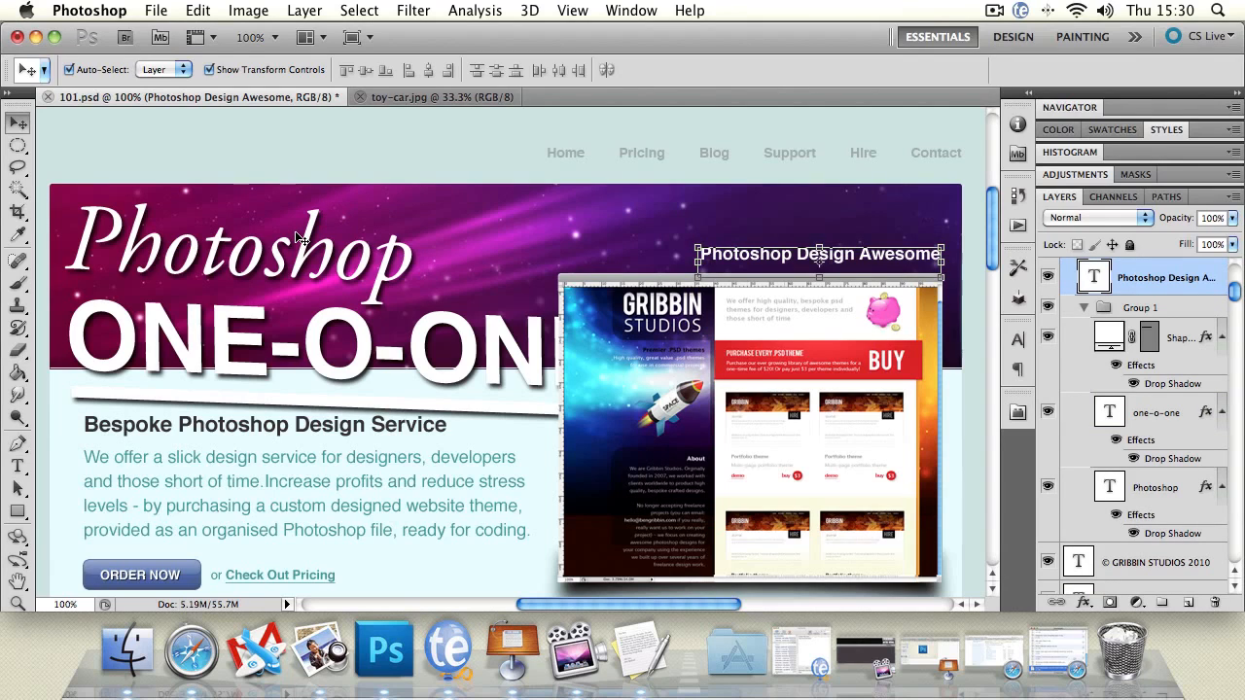
Undo the text nudges and the title transformation, back to the title's size before scaling
key("ctrl+alt+z")
key("ctrl+alt+z")
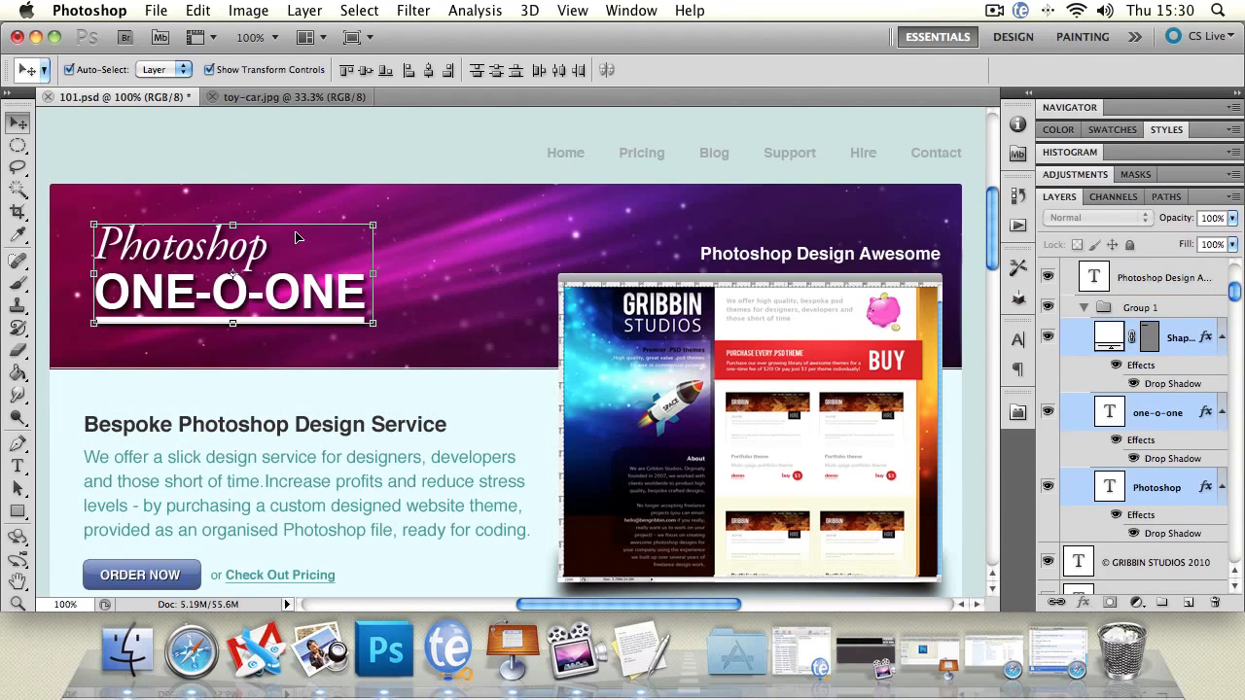
key("ctrl+alt+z")
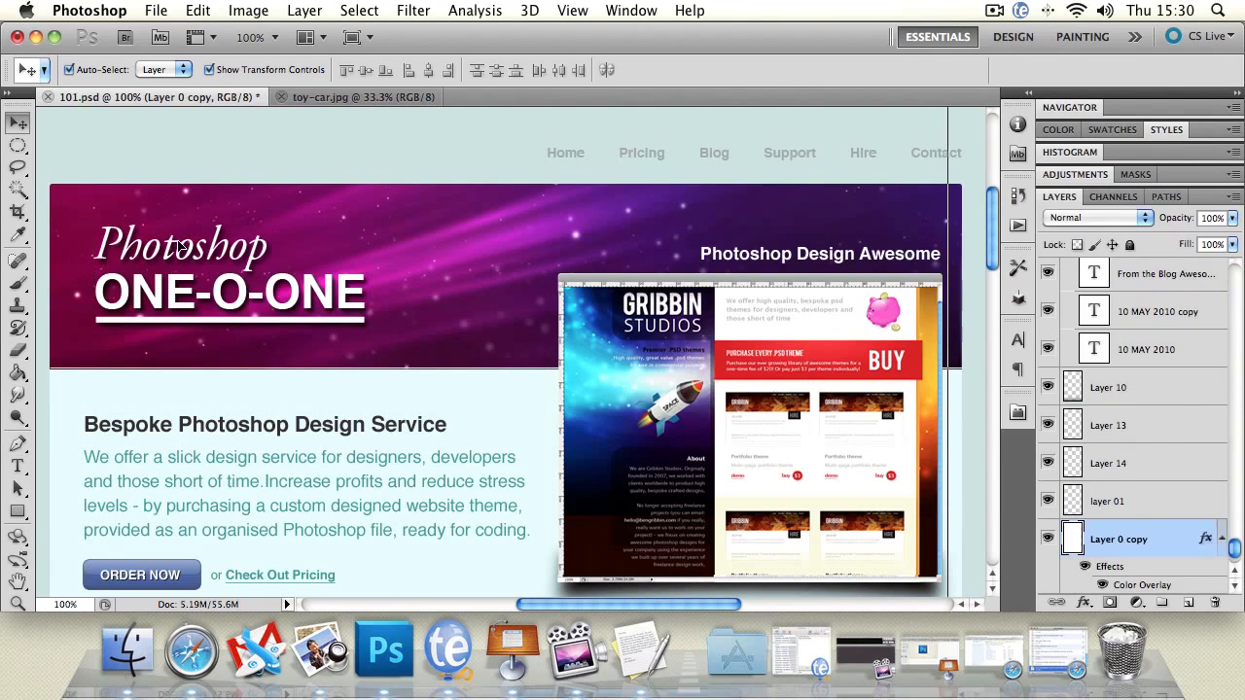
Move the Photoshop text and the ONE-O-ONE text to the right by different amounts, leaving the underline in place
left_click_drag(180, 247, 224, 247)
left_click_drag(219, 322, 236, 322)
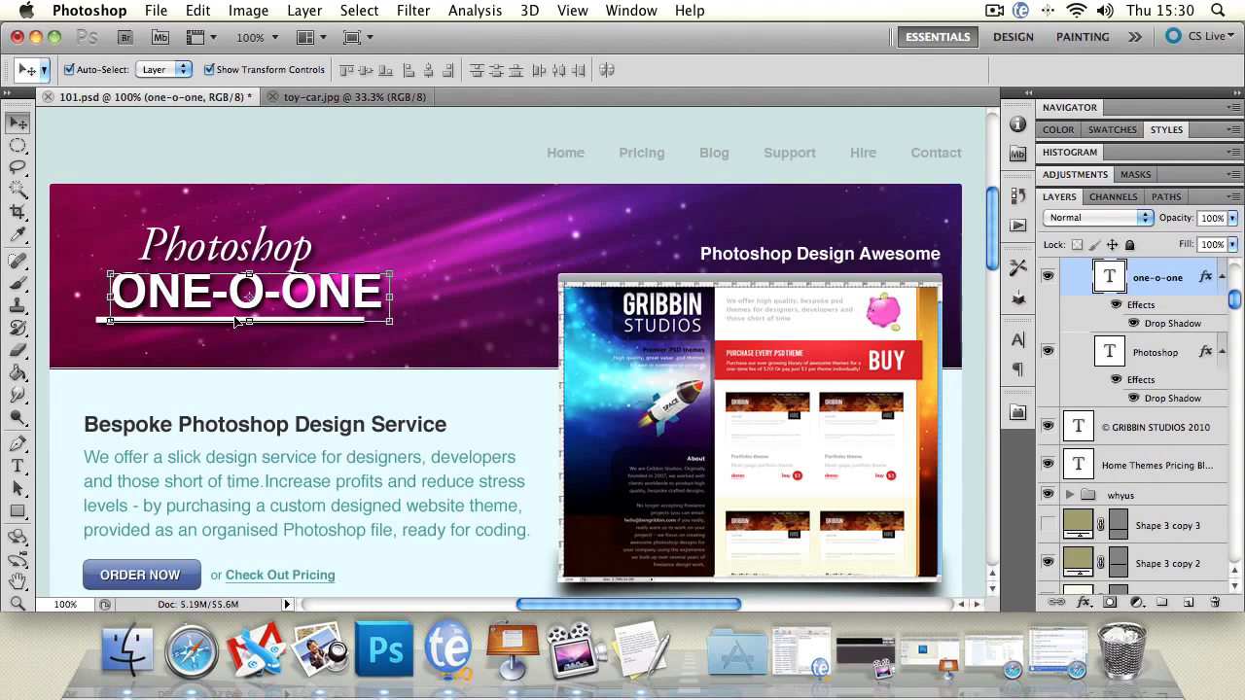
left_click(361, 153)
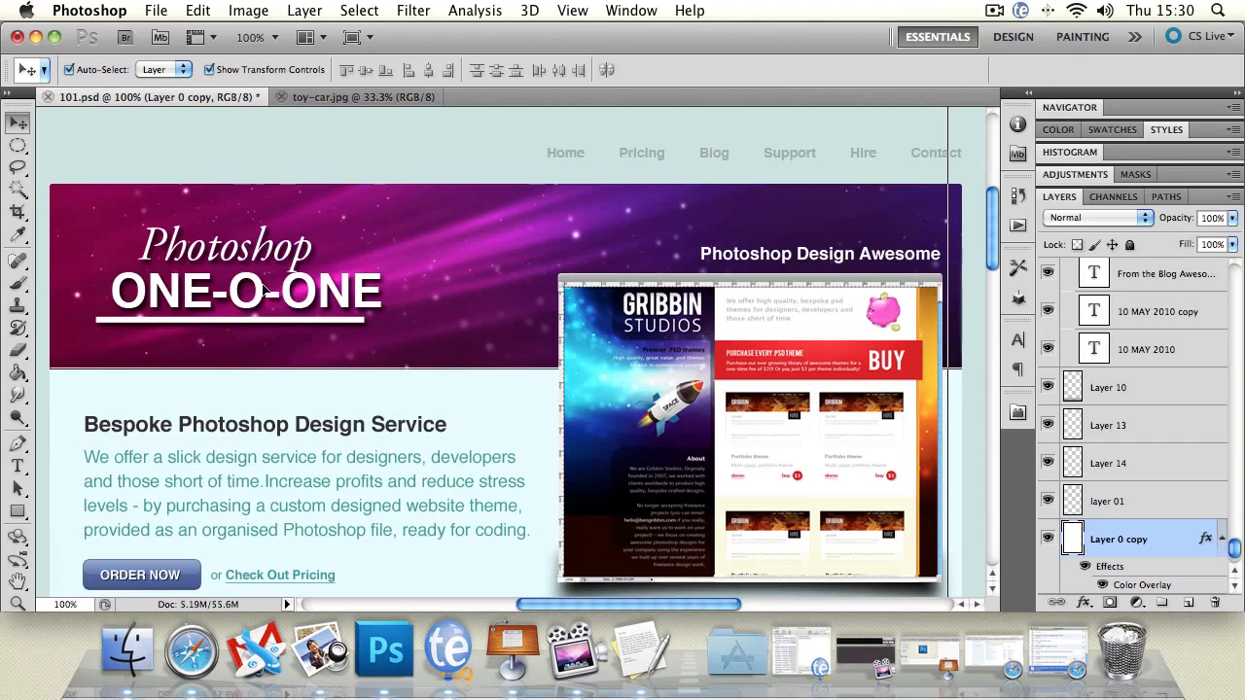
Select the underline, Photoshop and ONE-O-ONE layers together and align their vertical centers, left edges and horizontal centers in turn
left_click(279, 322)
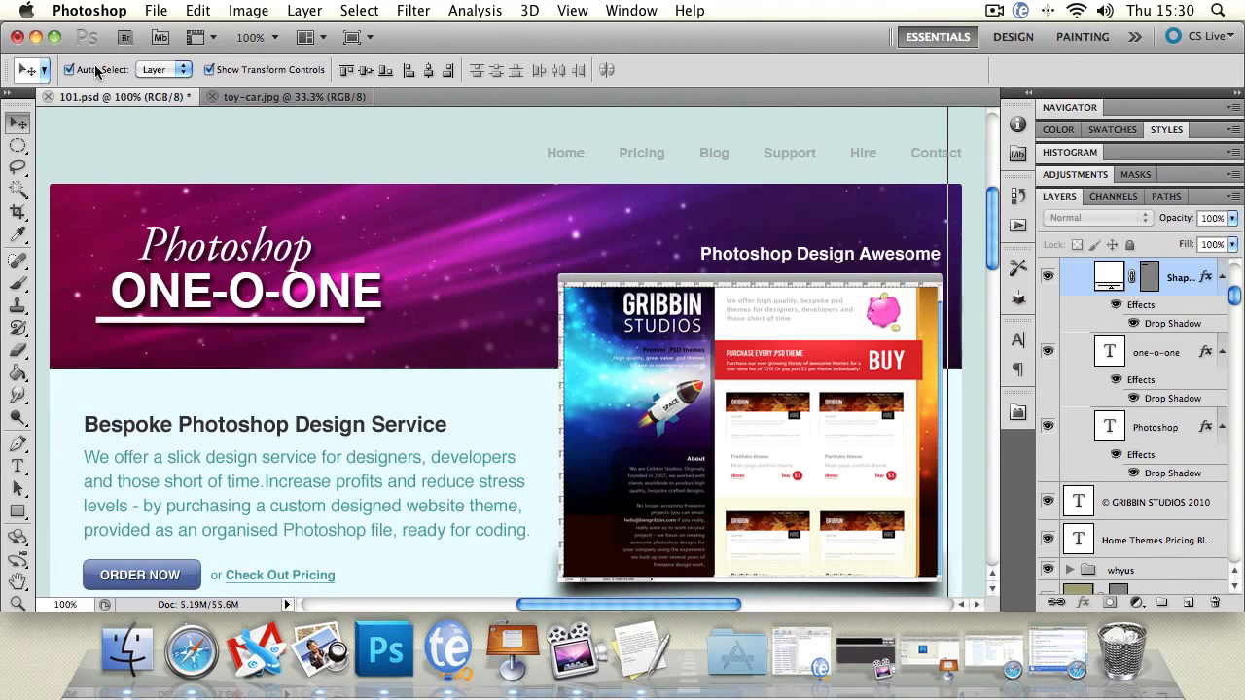
left_click(194, 251)
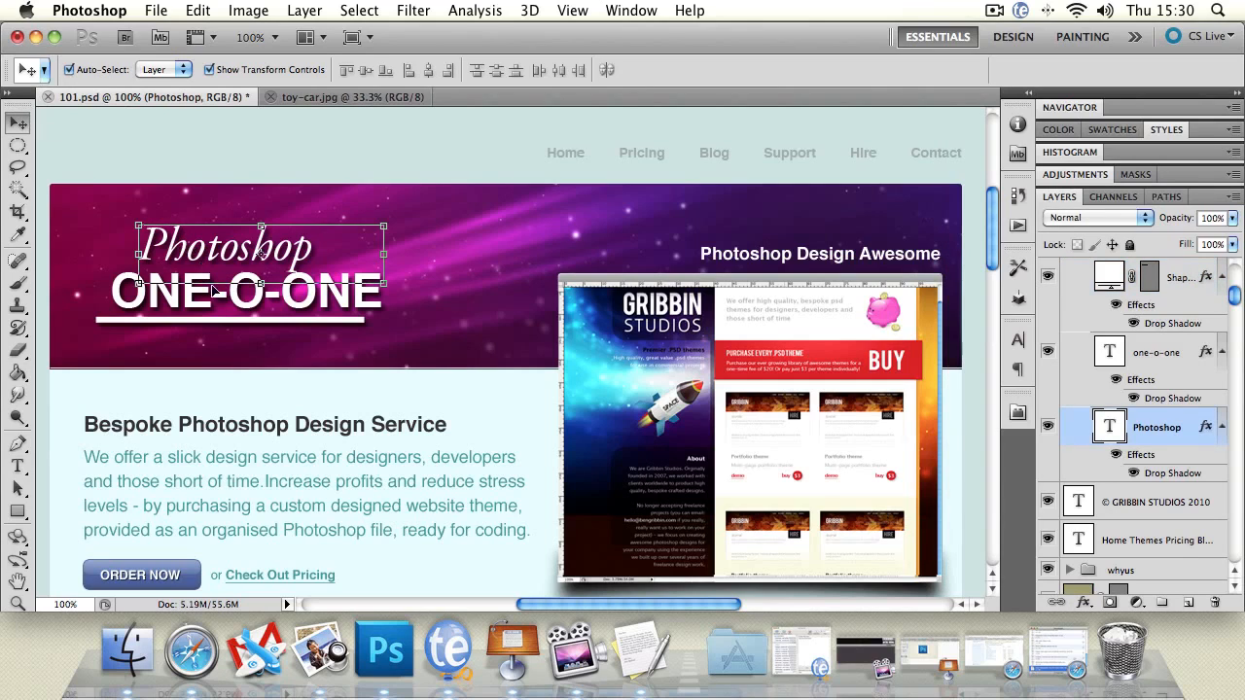
left_click(124, 322, "shift")
left_click(140, 287, "shift")
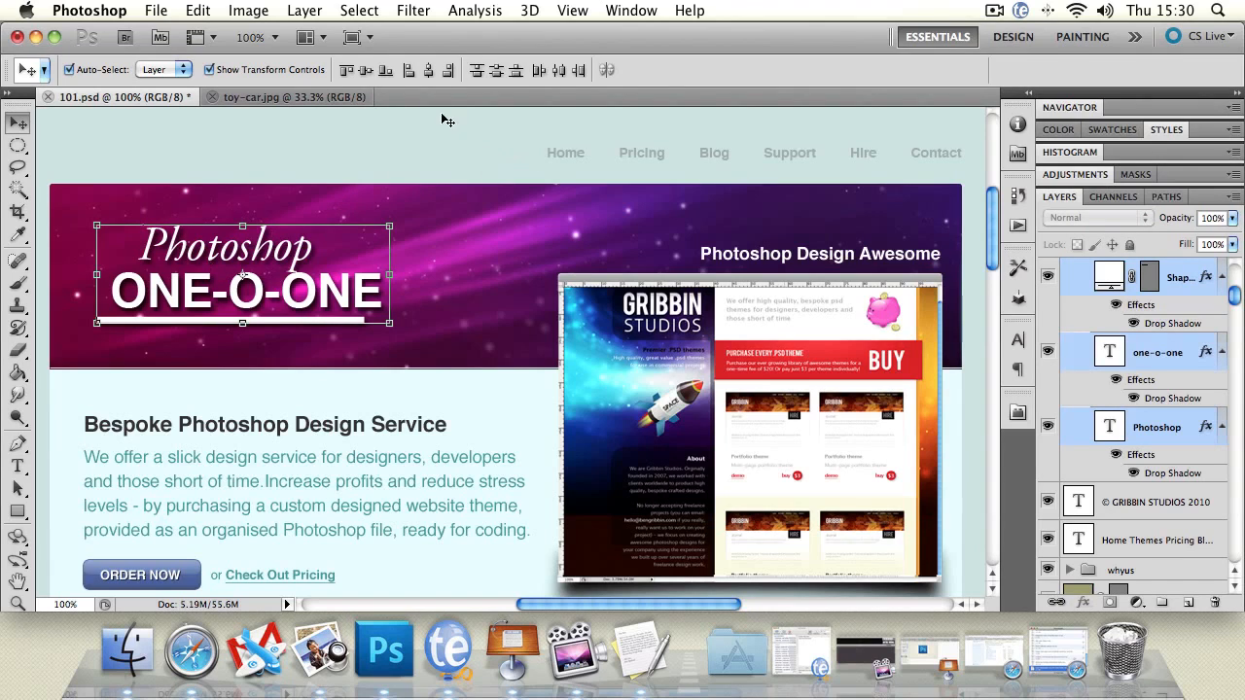
left_click(364, 70)
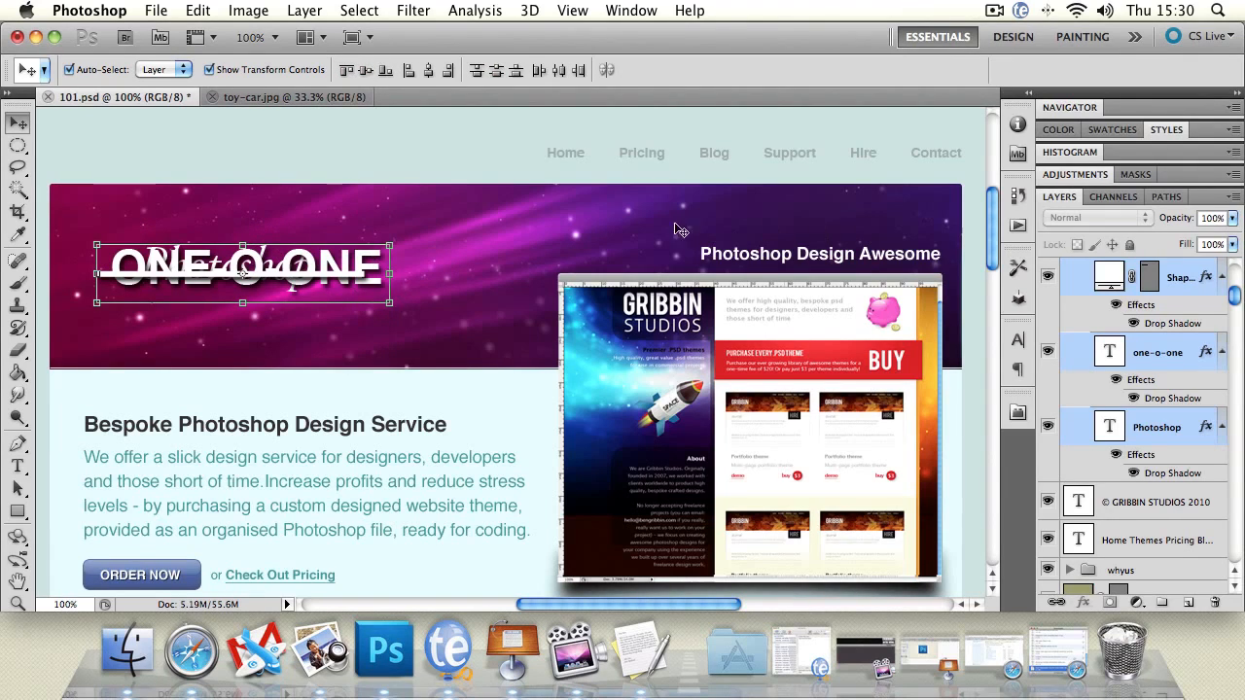
left_click(409, 73)
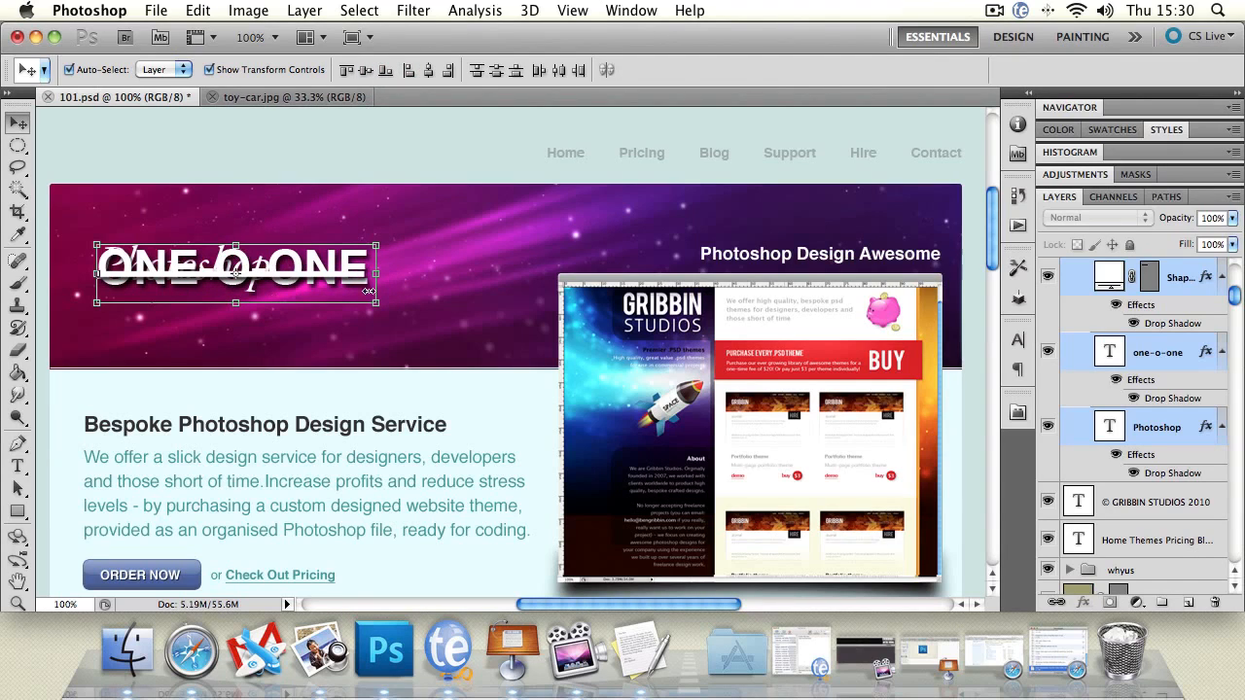
left_click(427, 72)
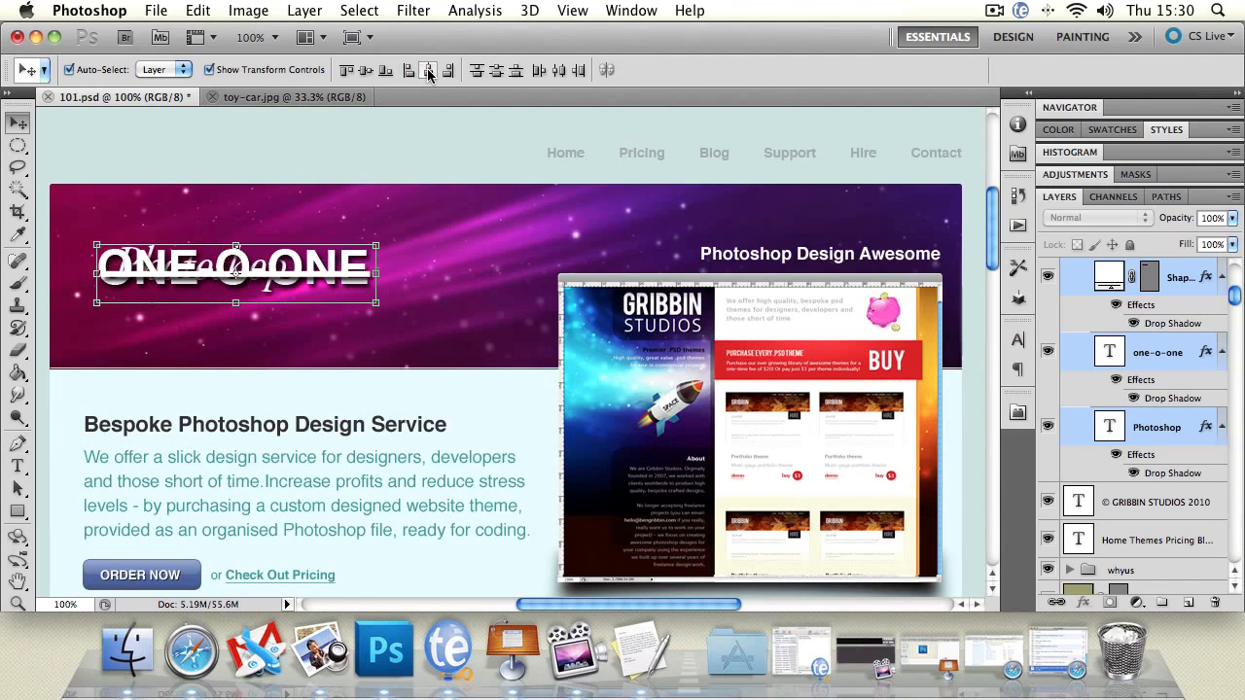
Distribute the title layers by bottom edges, horizontal centers and right edges, and align their top edges
left_click(519, 72)
left_click(562, 76)
left_click(581, 75)
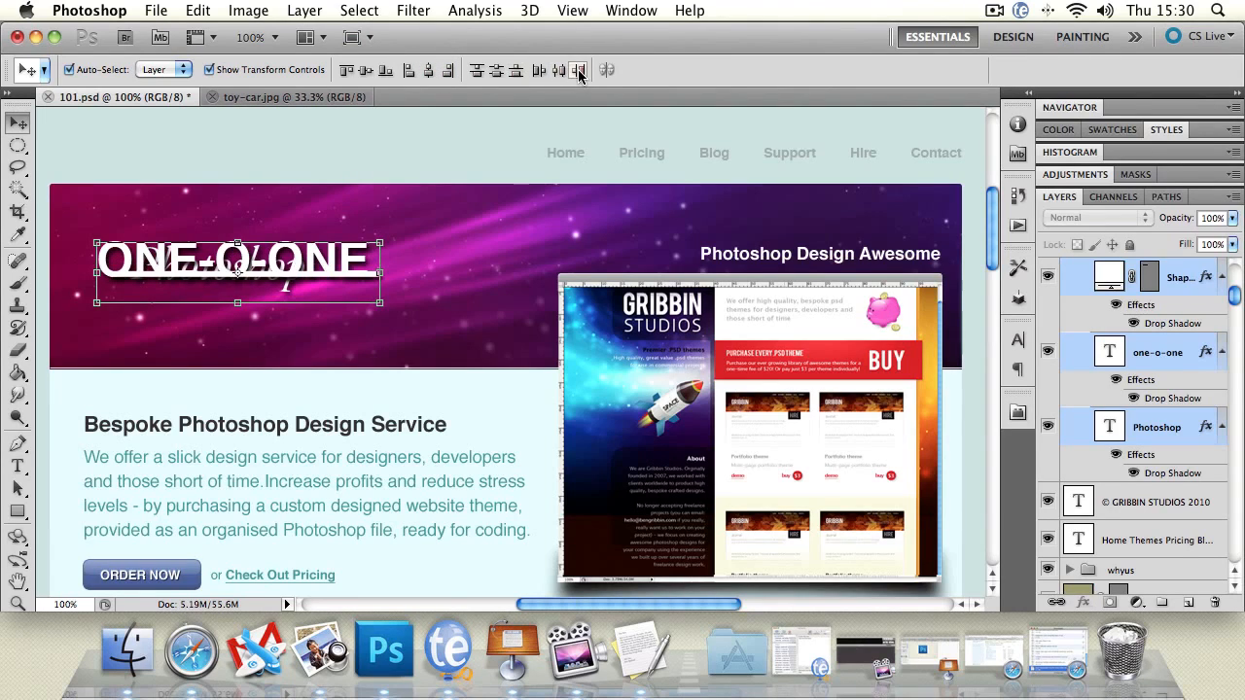
left_click(347, 72)
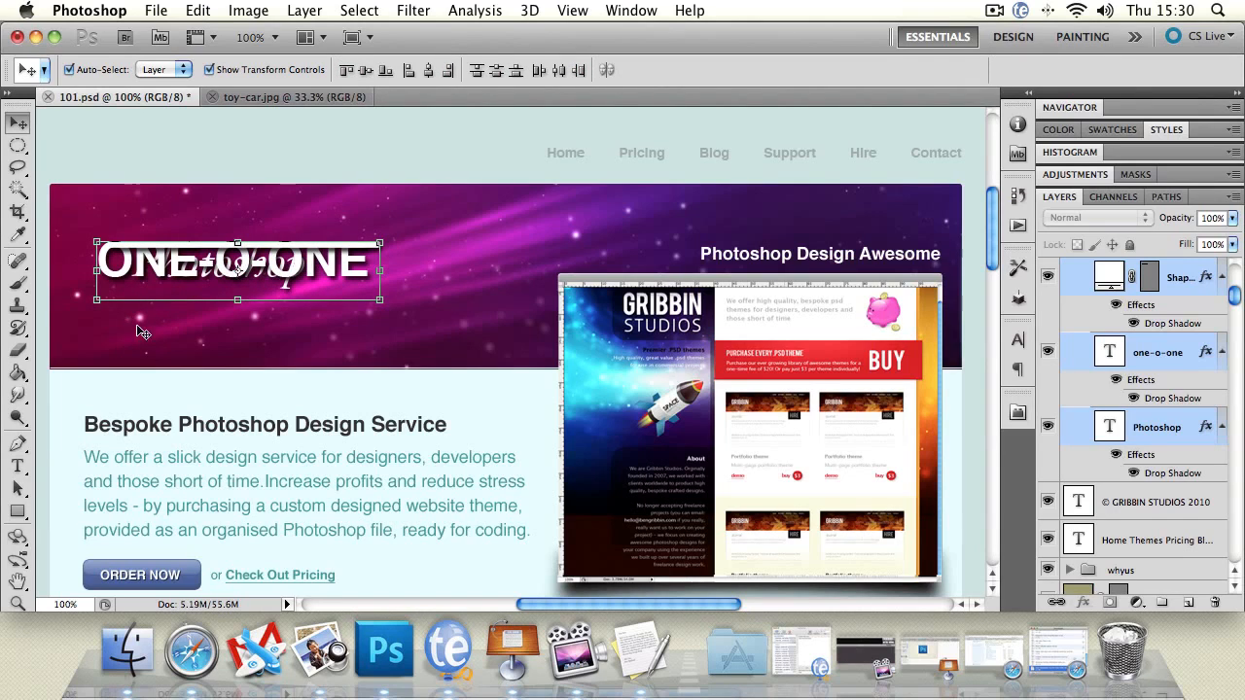
Separate the overlapping title layers by moving the ONE-O-ONE text below the Photoshop text and the underline beneath both
mouse_move(185, 248)
left_mouse_down()
mouse_move(185, 259)
mouse_move(185, 241)
left_mouse_up()
left_click(316, 173)
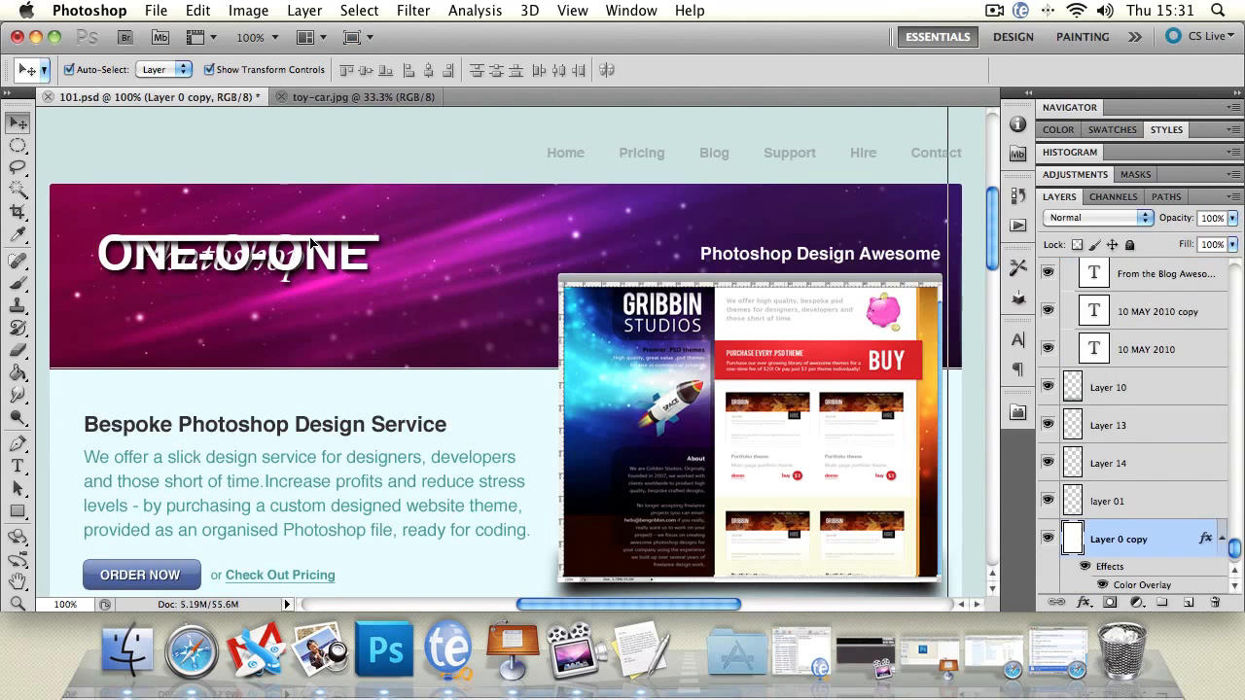
left_click_drag(312, 245, 309, 335)
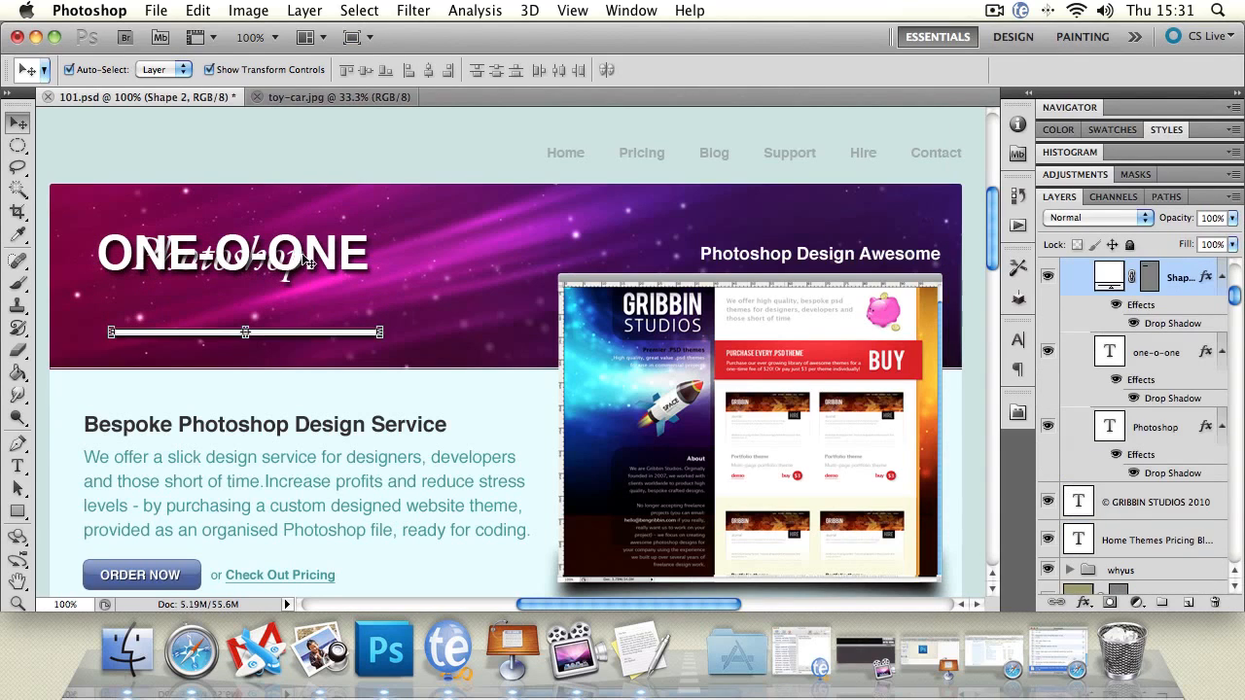
left_click_drag(309, 255, 317, 288)
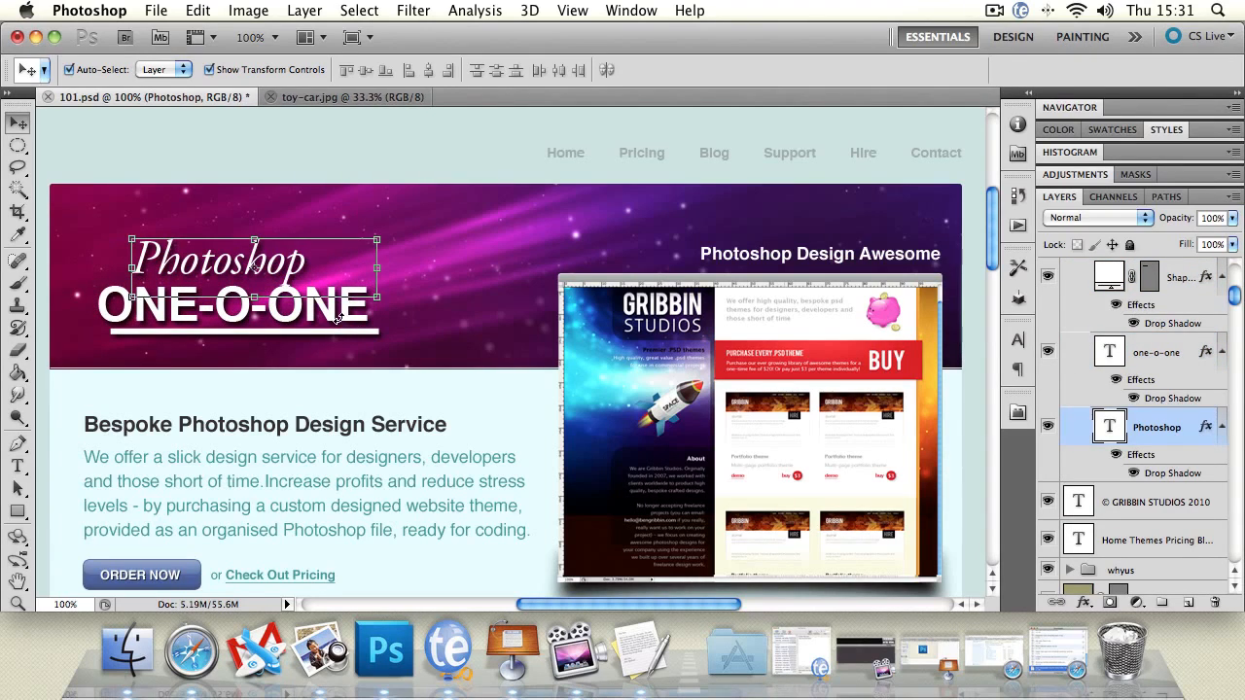
Select the underline, Photoshop and ONE-O-ONE layers, align their left edges, and clear the selection
left_click(354, 335, "shift")
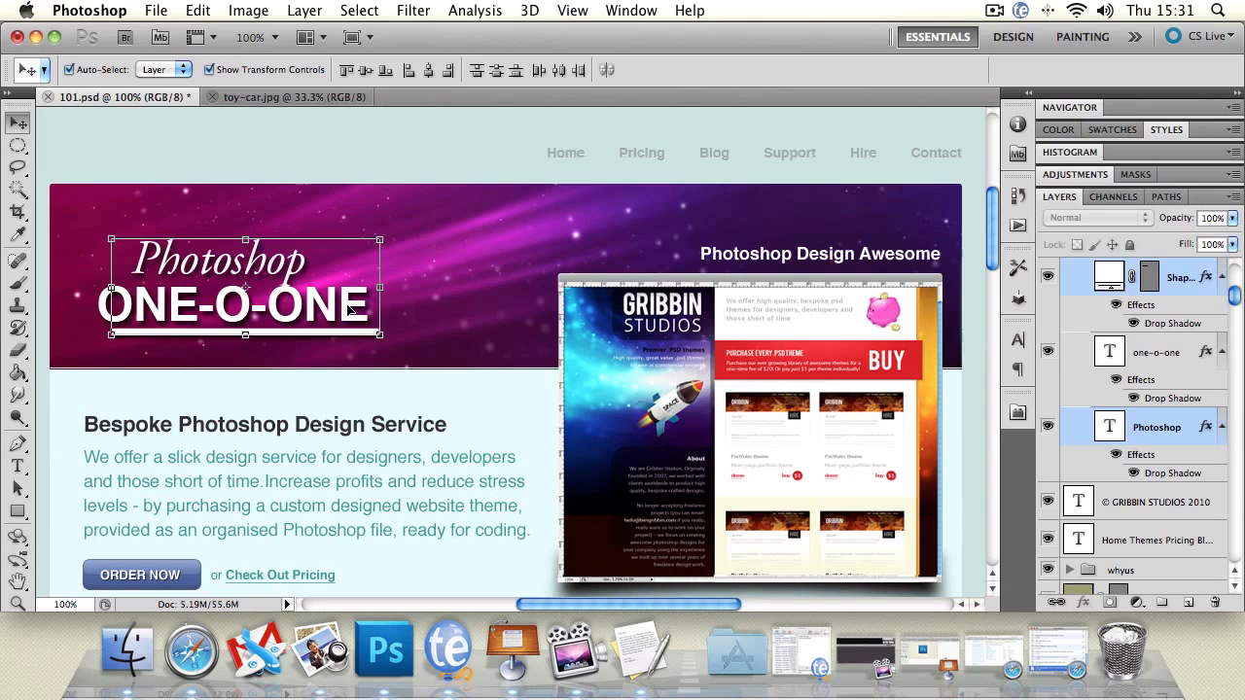
left_click(352, 311, "shift")
left_click(409, 70)
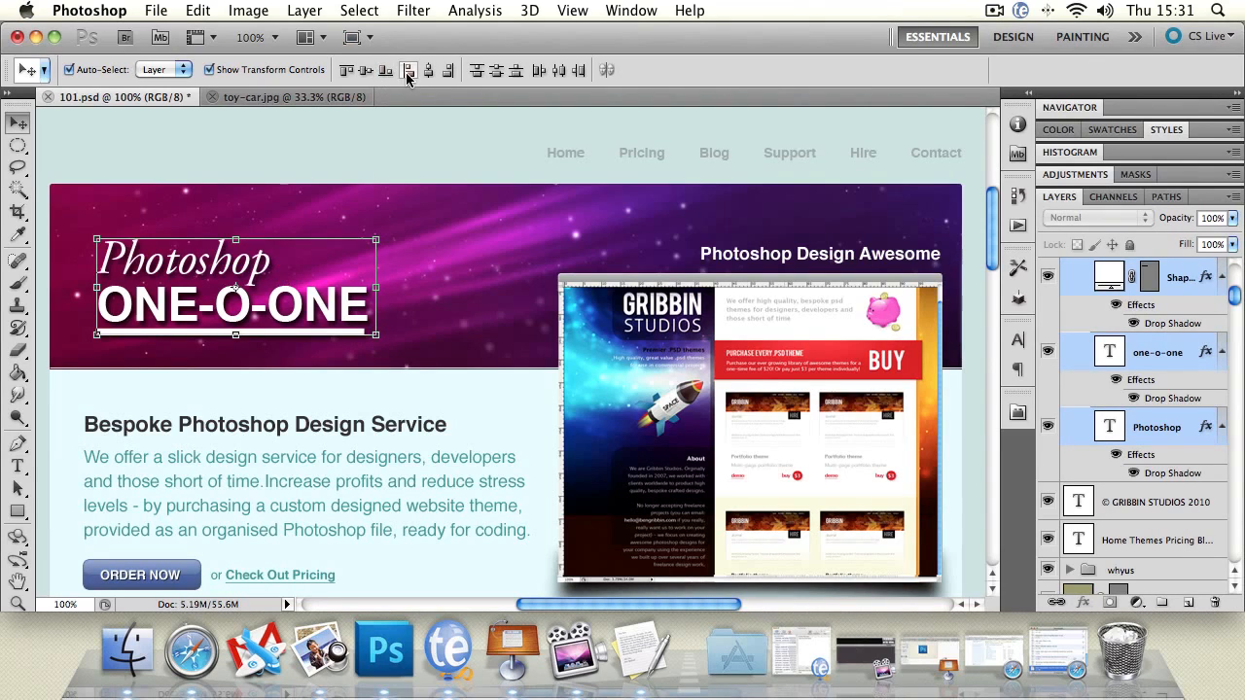
left_click(89, 312)
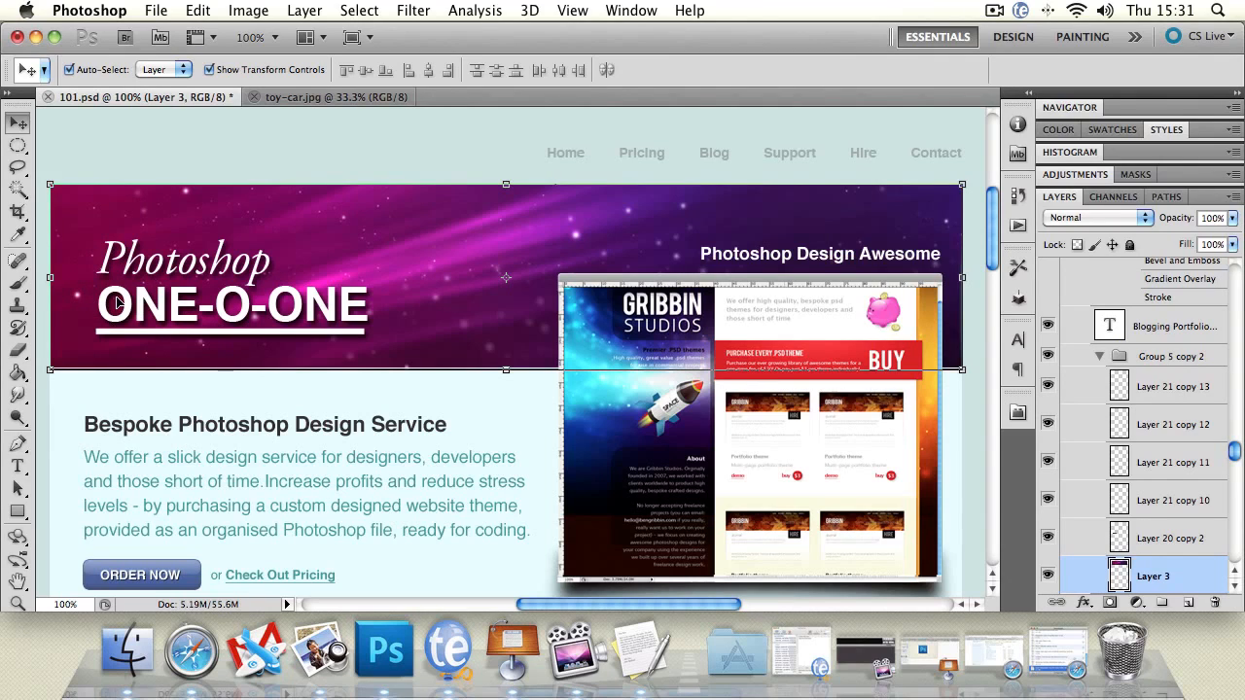
left_click(317, 158)
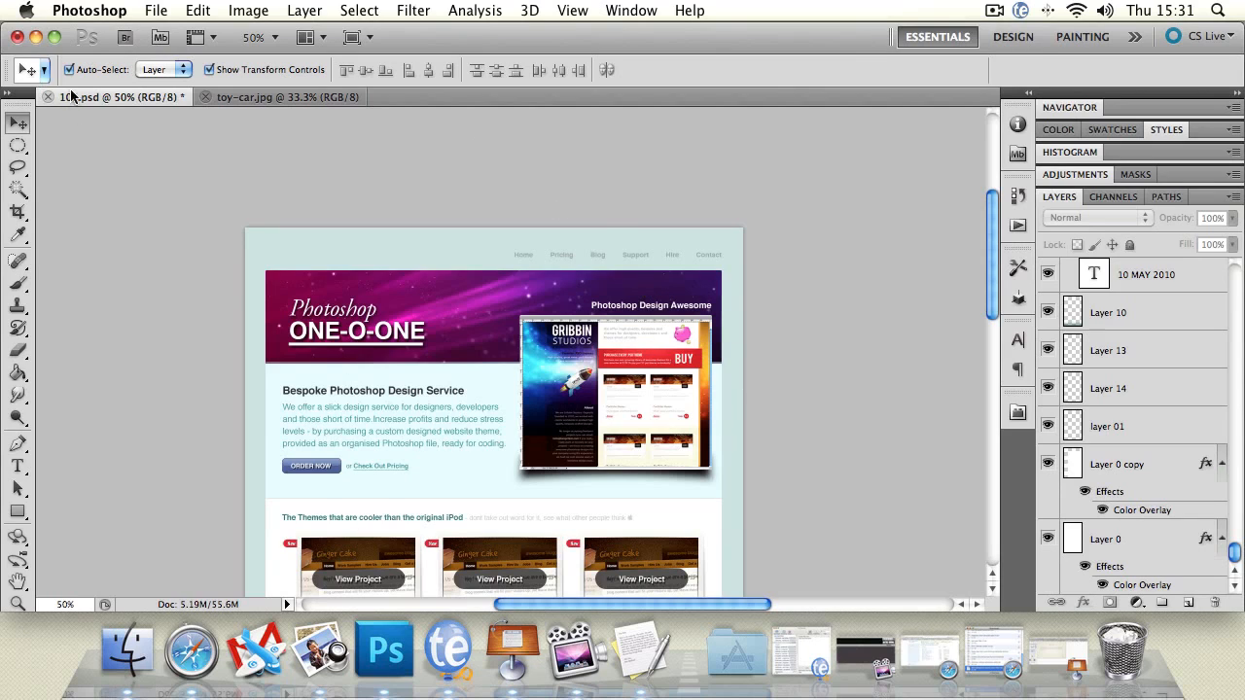
Select several layers at once with selection boxes drawn from the design's upper corner, clearing the selection after each
left_click_drag(253, 230, 789, 482)
left_click(130, 163)
left_click_drag(248, 228, 853, 502)
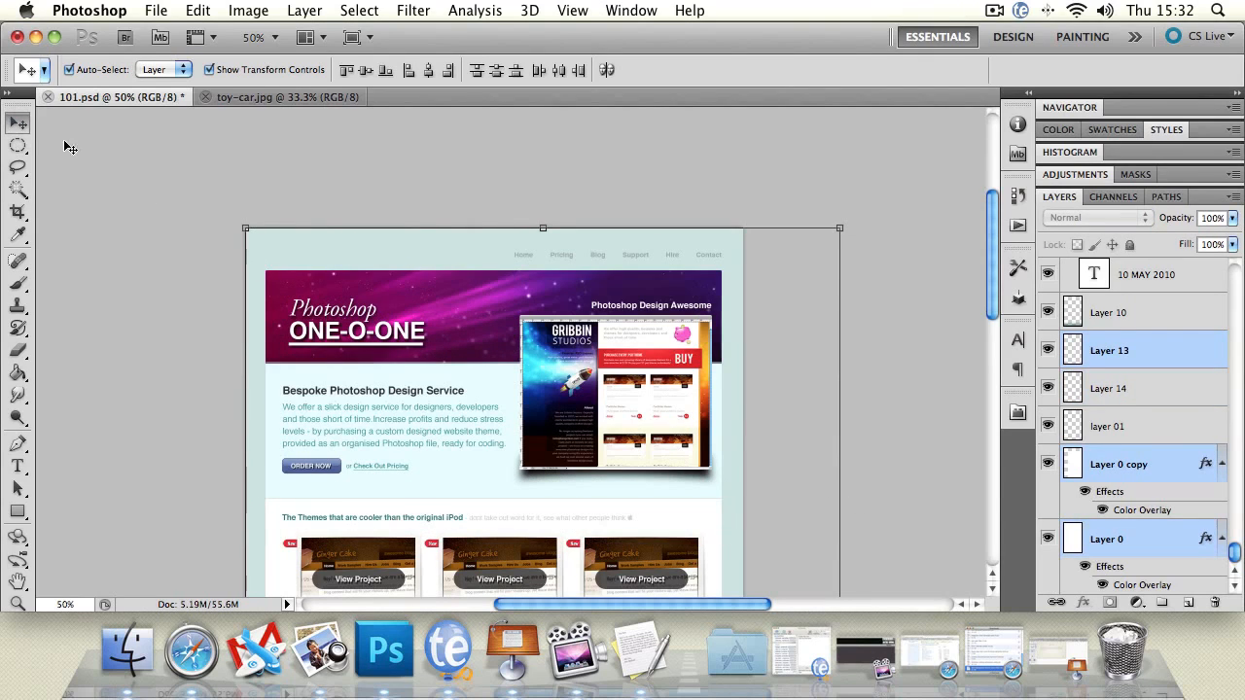
left_click(126, 157)
left_click_drag(248, 229, 920, 311)
left_click(922, 310)
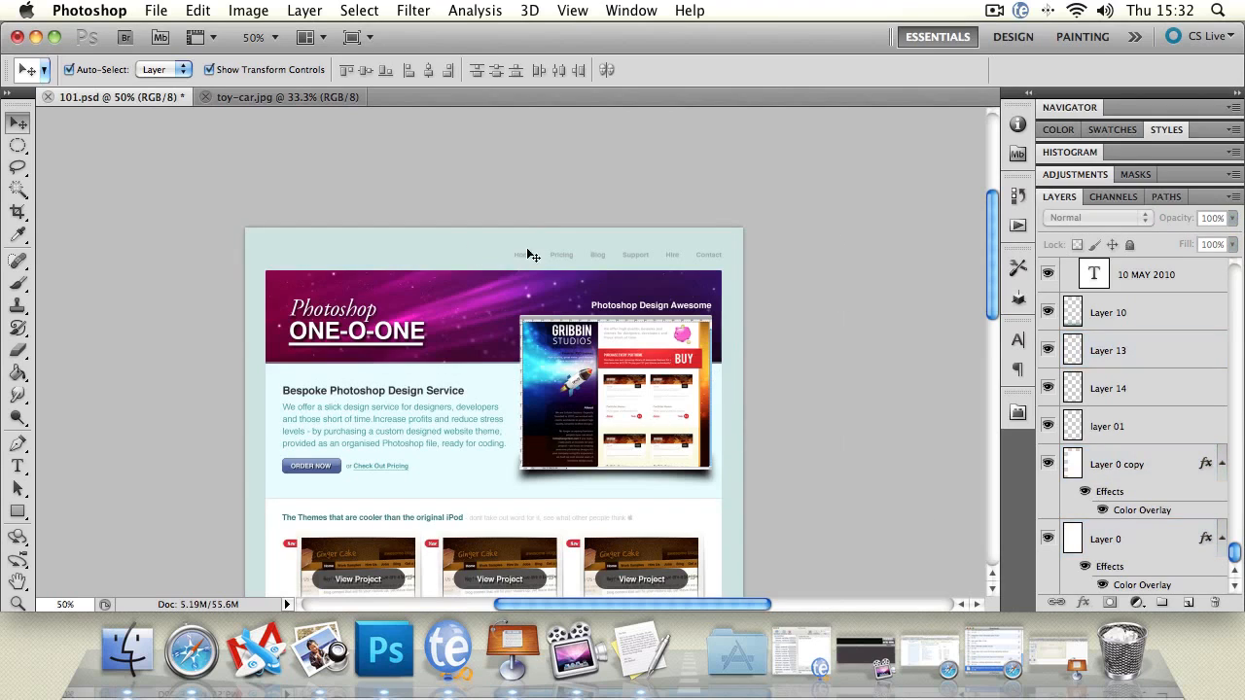
Select the Photoshop title text in the banner
left_click(1138, 422)
left_click_drag(381, 317, 344, 301)
left_click_drag(1235, 309, 1235, 276)
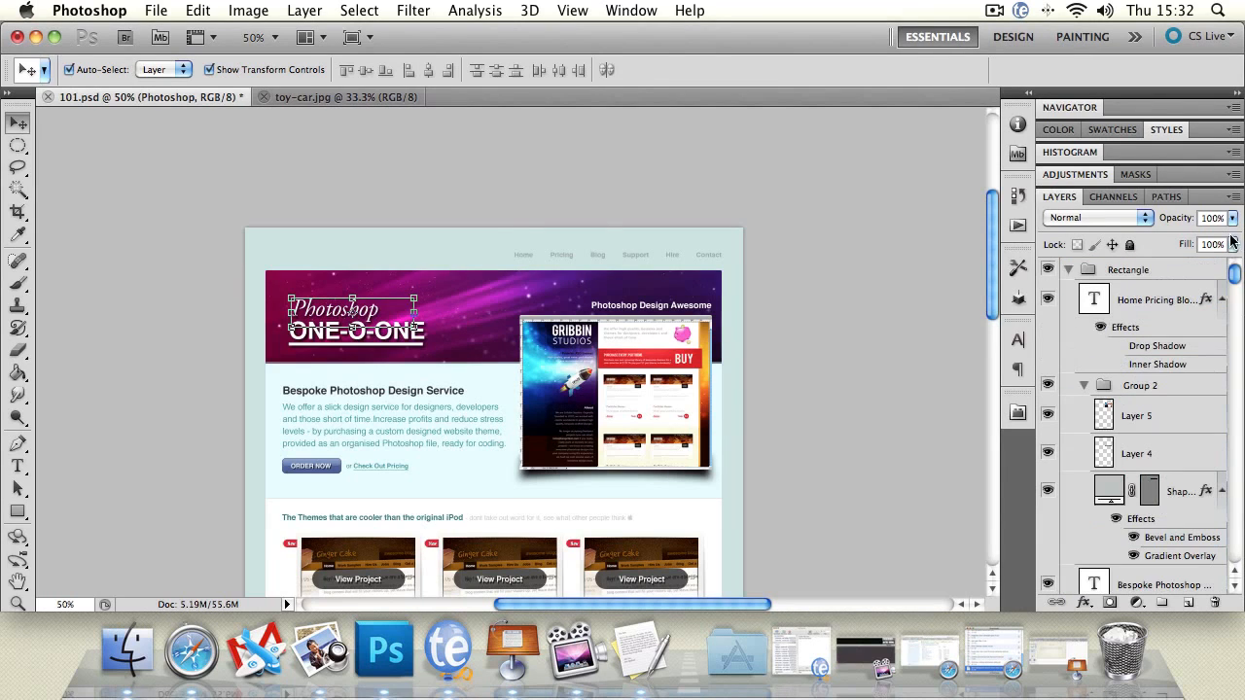
Clear the layer selection and box-select the layers across the full height of the web design
left_click(1148, 272)
left_click(187, 177)
left_click_drag(188, 178, 800, 361)
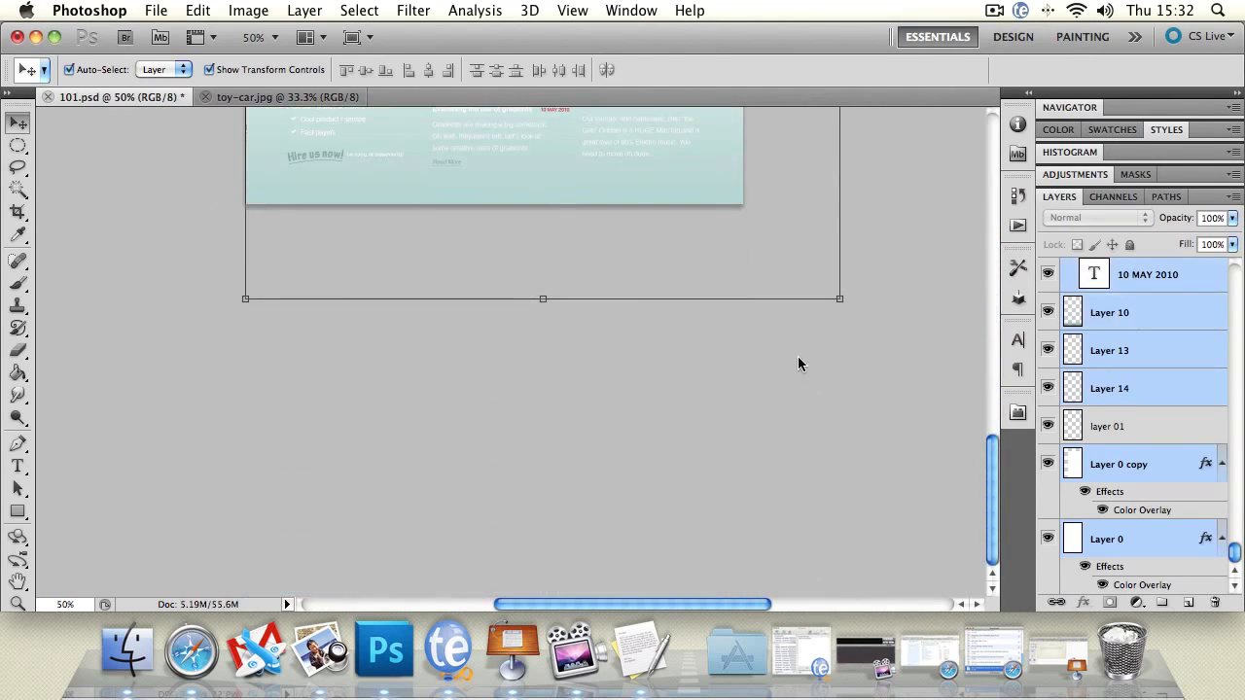
left_click(18, 581)
scroll(160, 293, "up", 15)
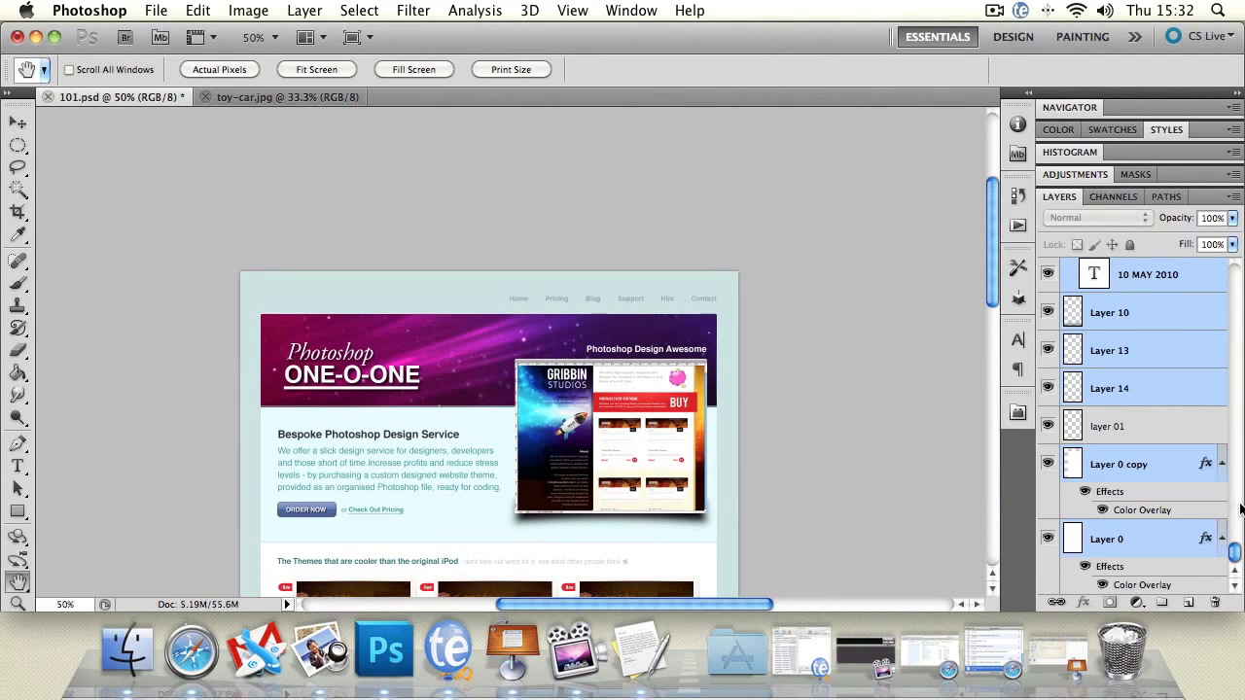
left_click_drag(1237, 555, 1233, 268)
left_click(18, 120)
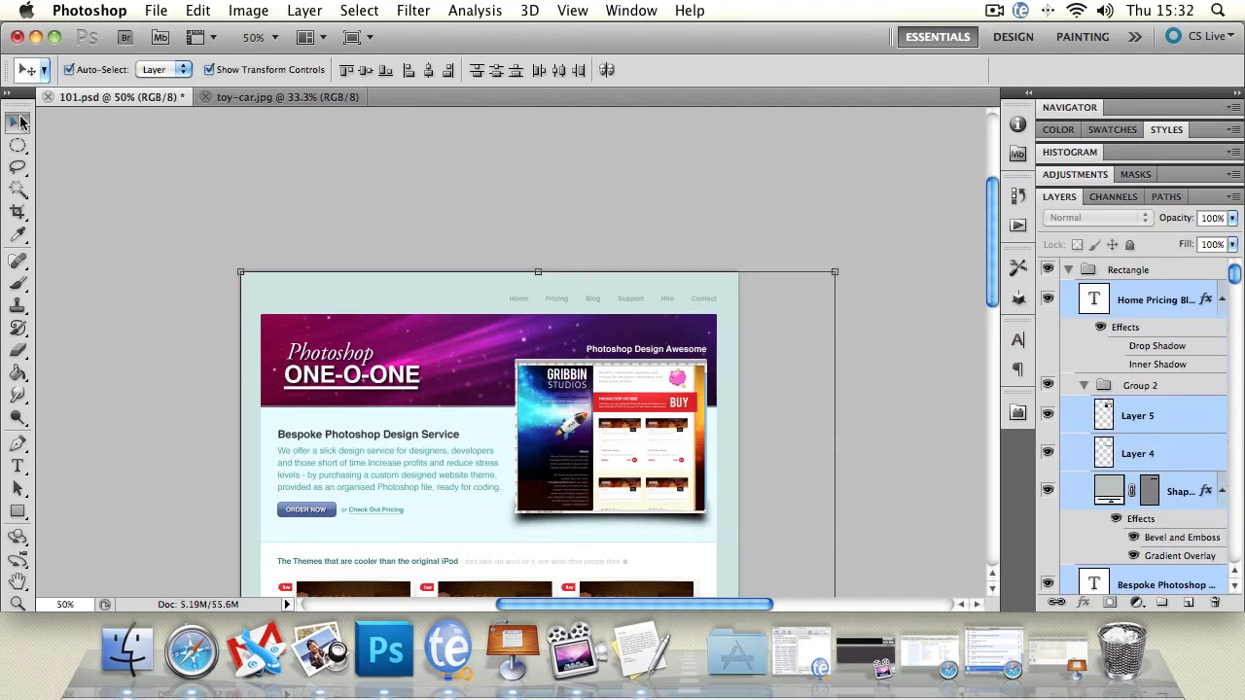
mouse_move(379, 335)
left_mouse_down()
mouse_move(345, 321)
mouse_move(418, 418)
mouse_move(367, 352)
mouse_move(379, 326)
left_mouse_up()
Switch to toy-car.jpg and try to move its Background layer
left_click(285, 97)
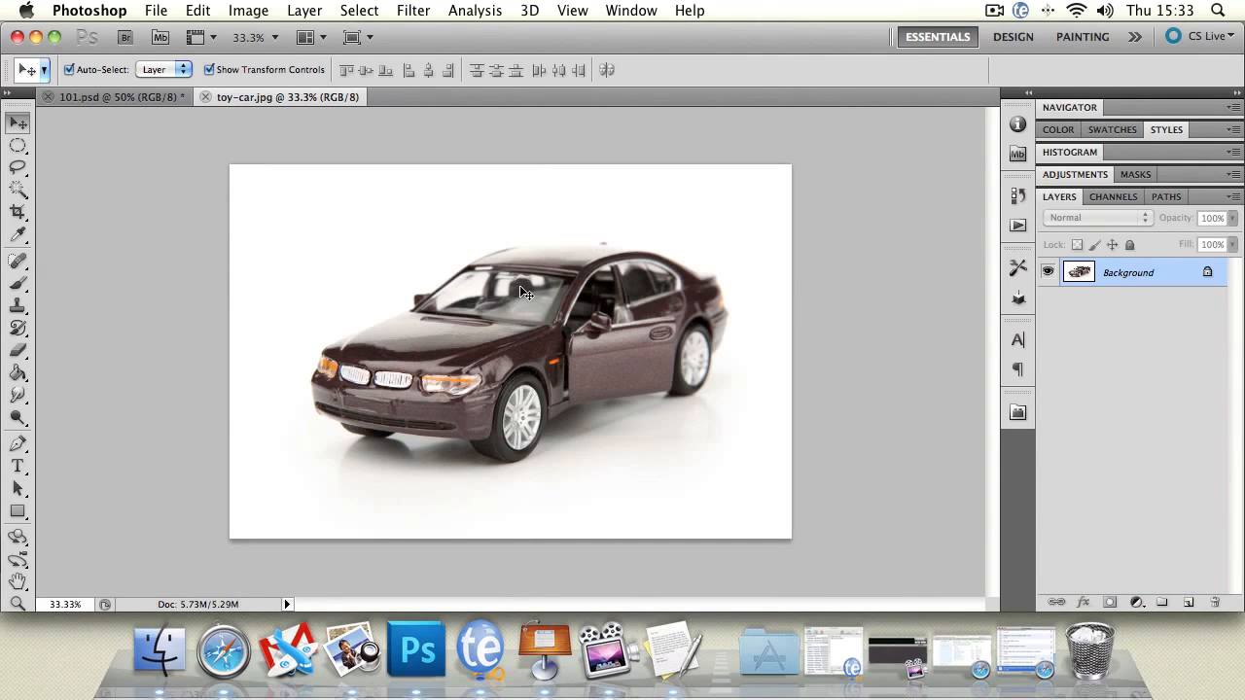
left_click_drag(523, 356, 511, 335)
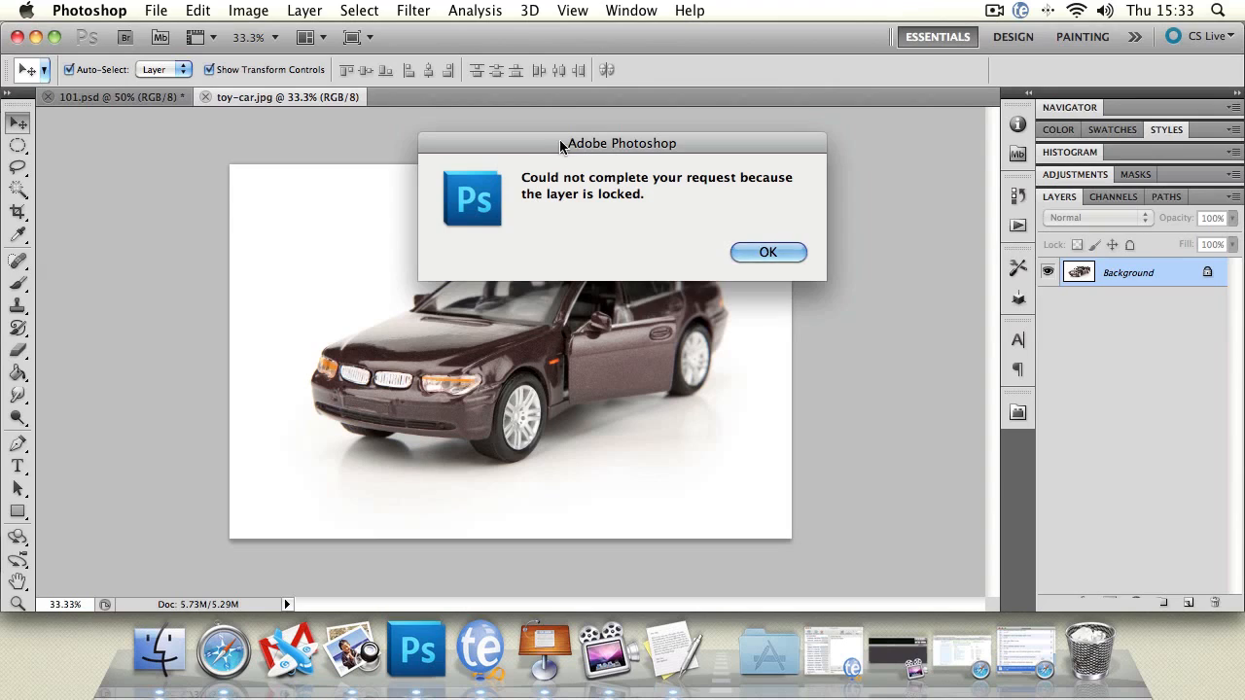
left_click_drag(554, 143, 358, 149)
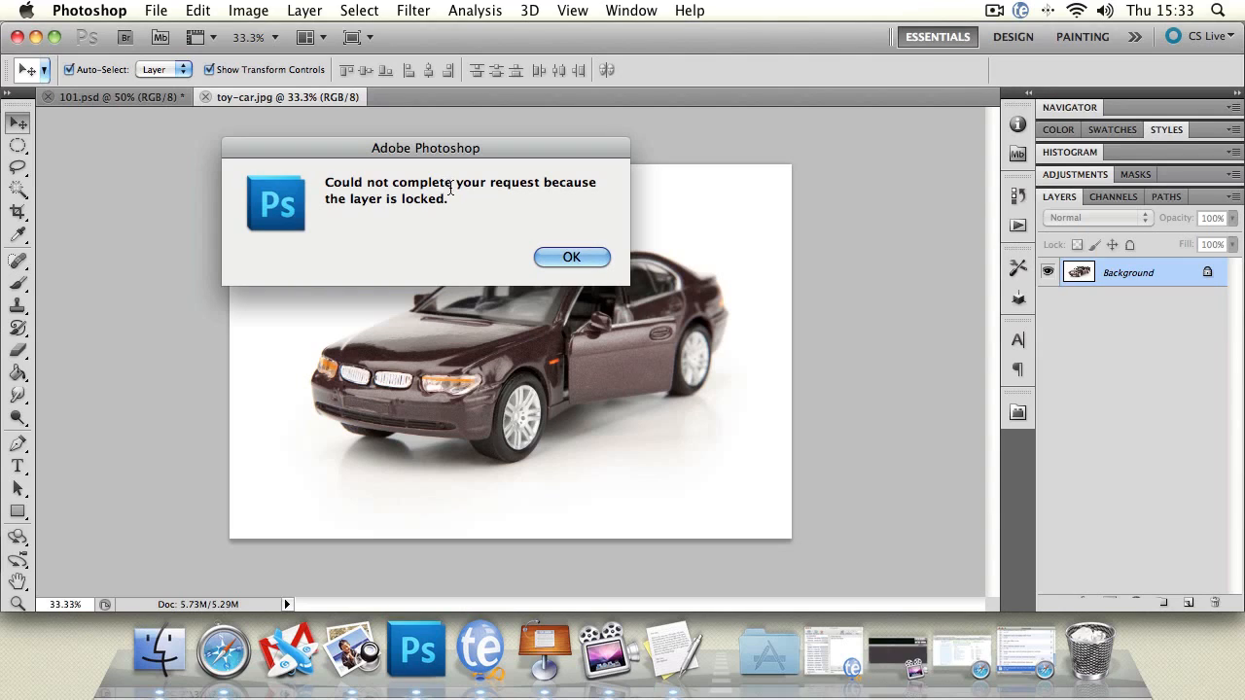
left_click(544, 255)
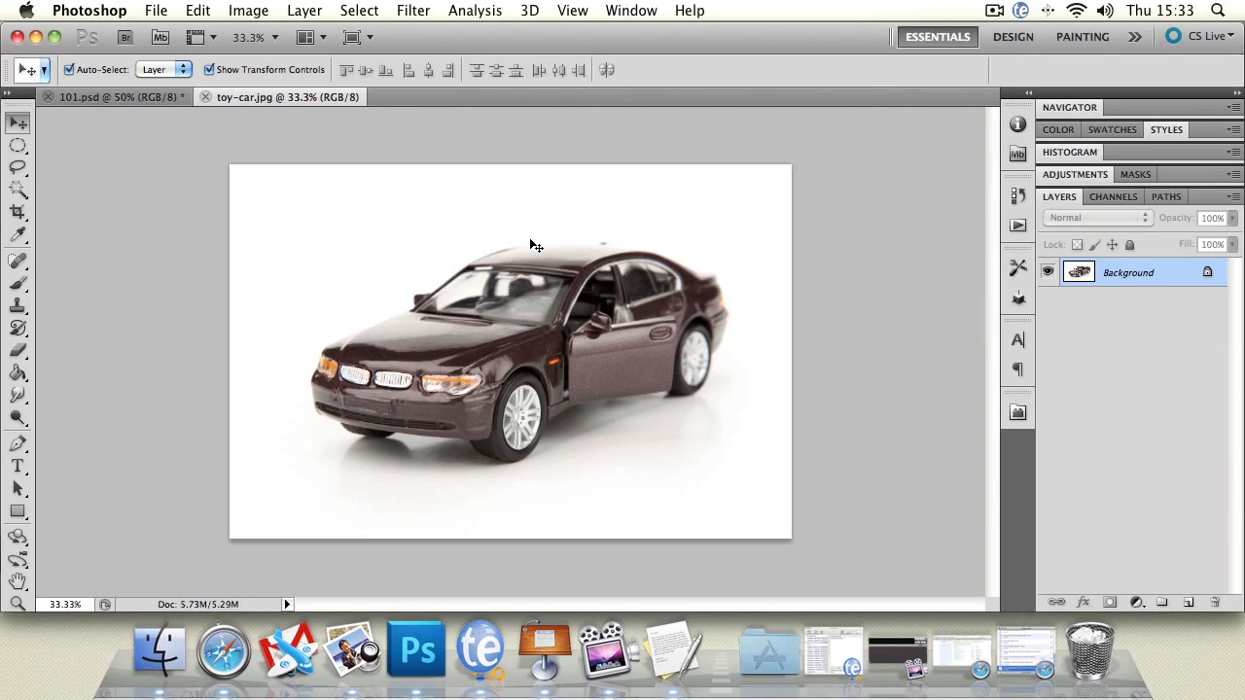
Convert the Background into a regular layer named new and move it down and to the left on the canvas
double_click(1125, 276)
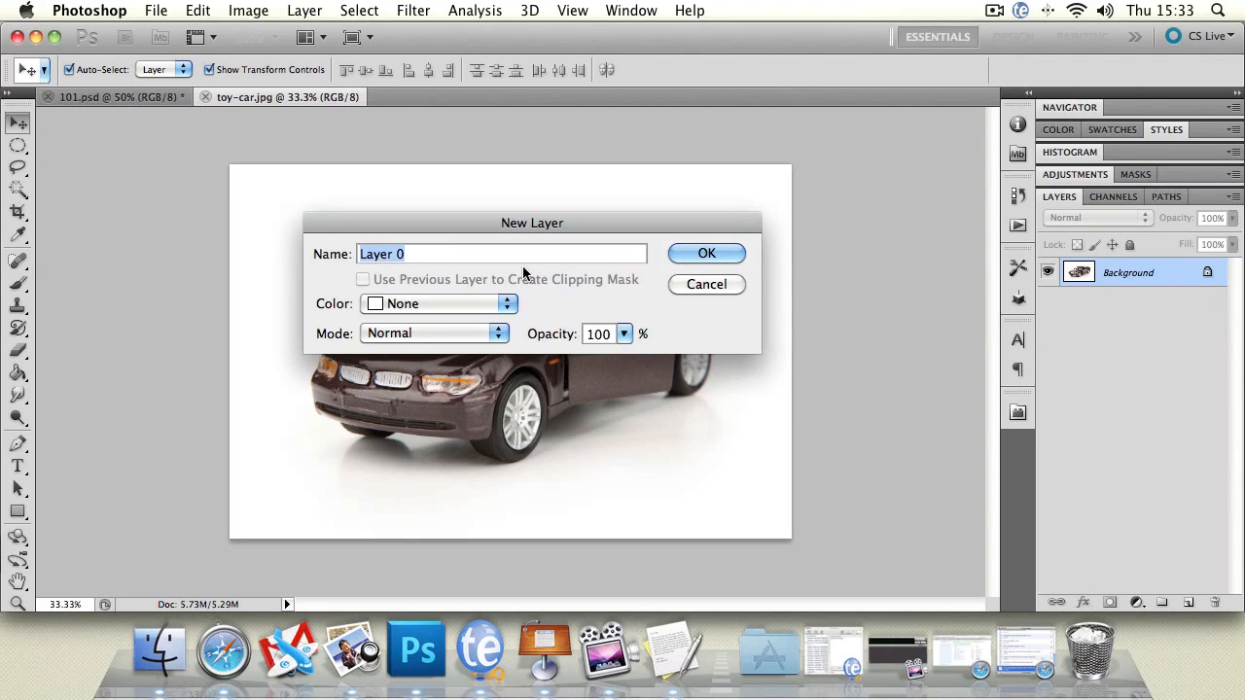
type("new")
left_click(731, 257)
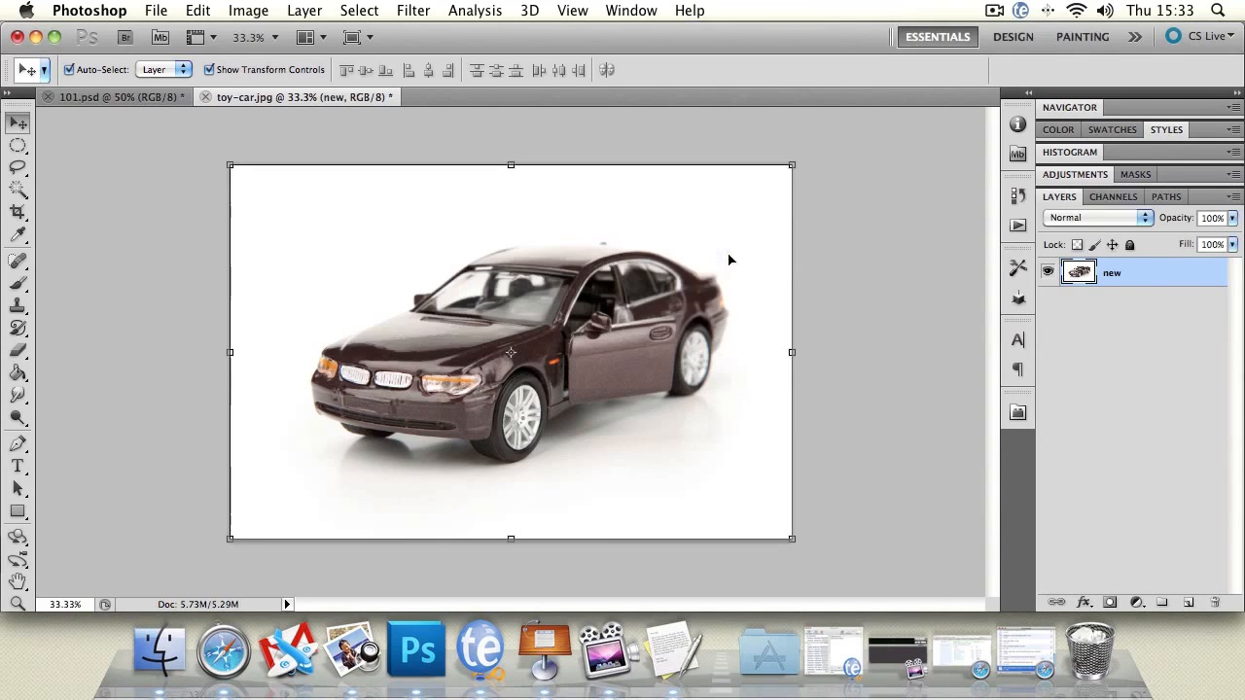
left_click_drag(515, 321, 453, 369)
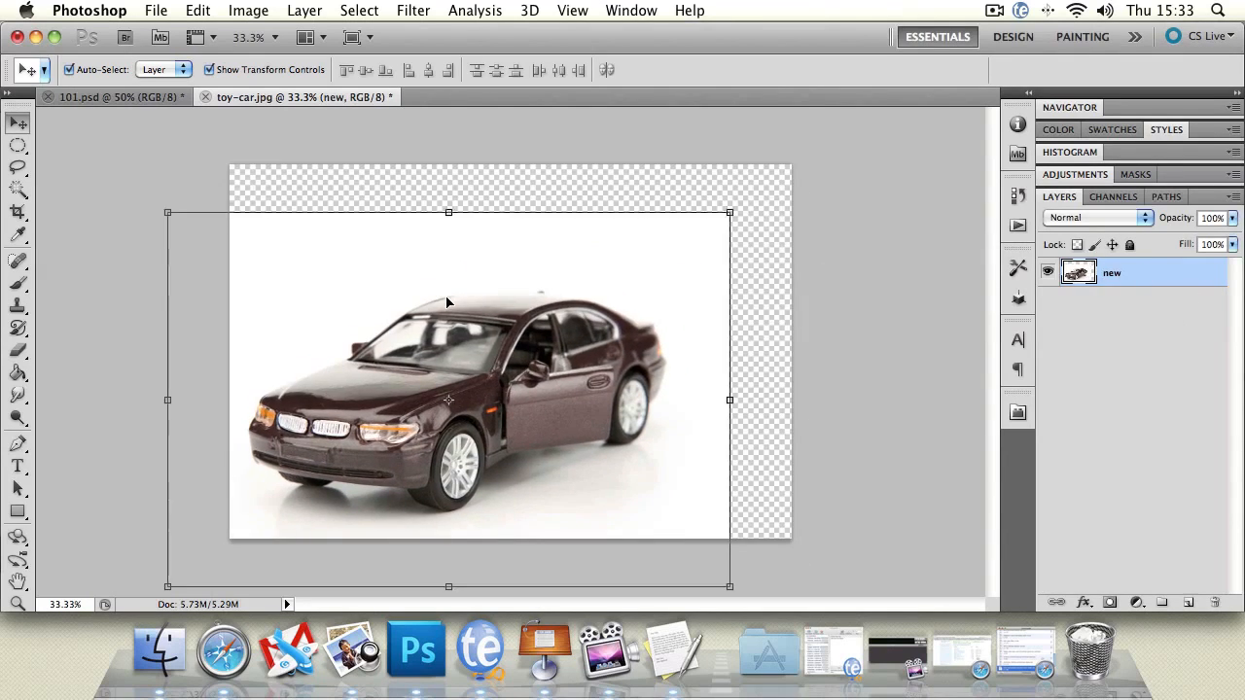
left_click(101, 183)
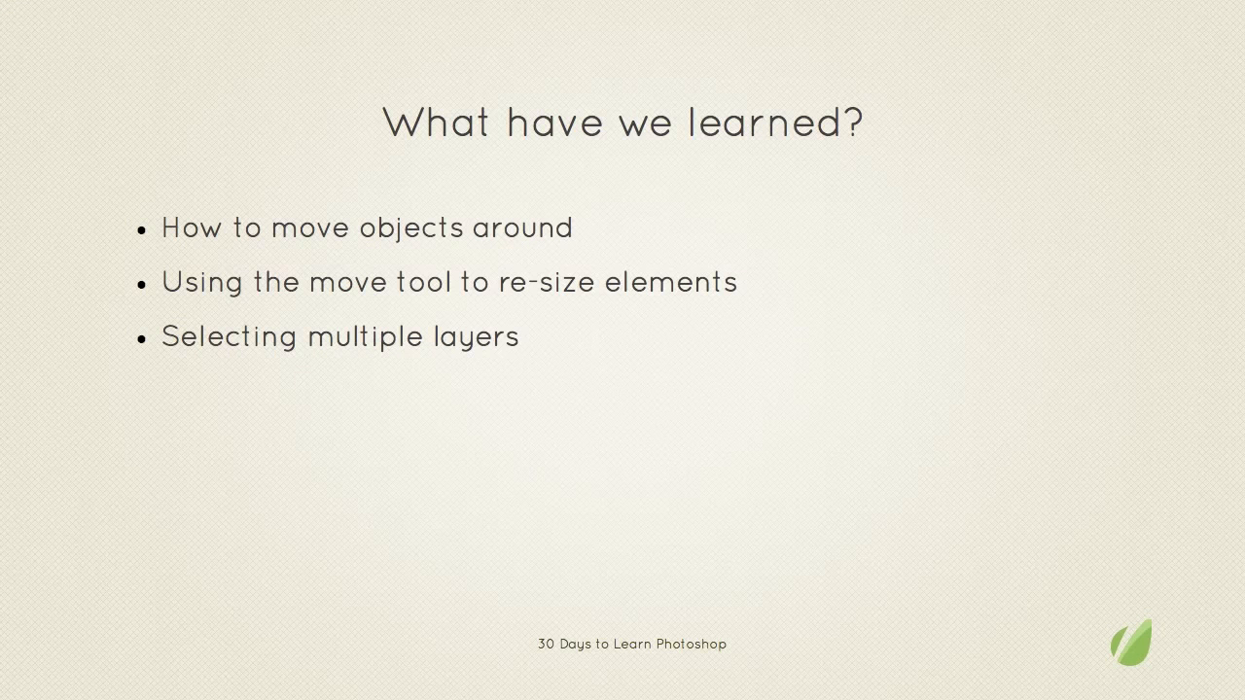